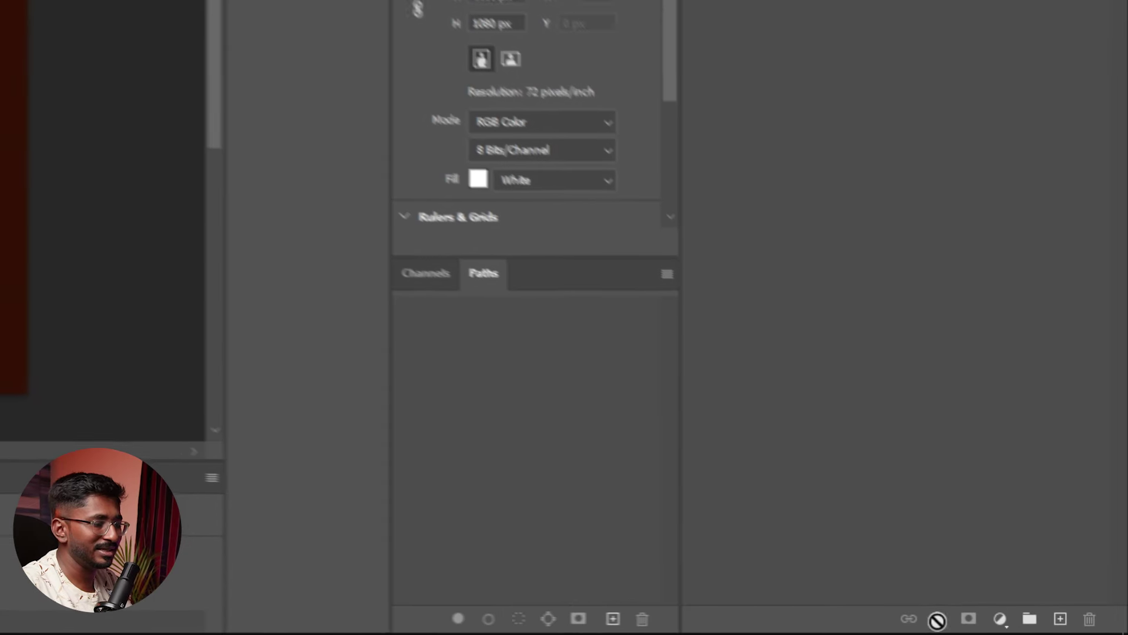
Add a Gradient Overlay effect to the 3D Text layer
{"action": "left_click", "coordinate": [895, 47]}
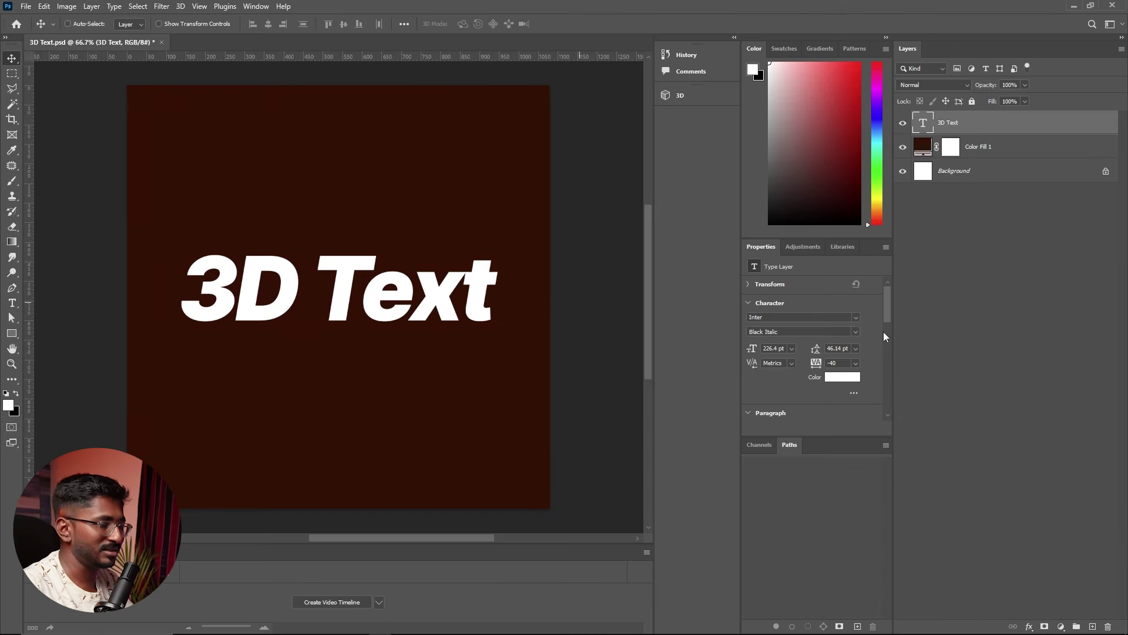
{"action": "left_click", "coordinate": [1029, 626]}
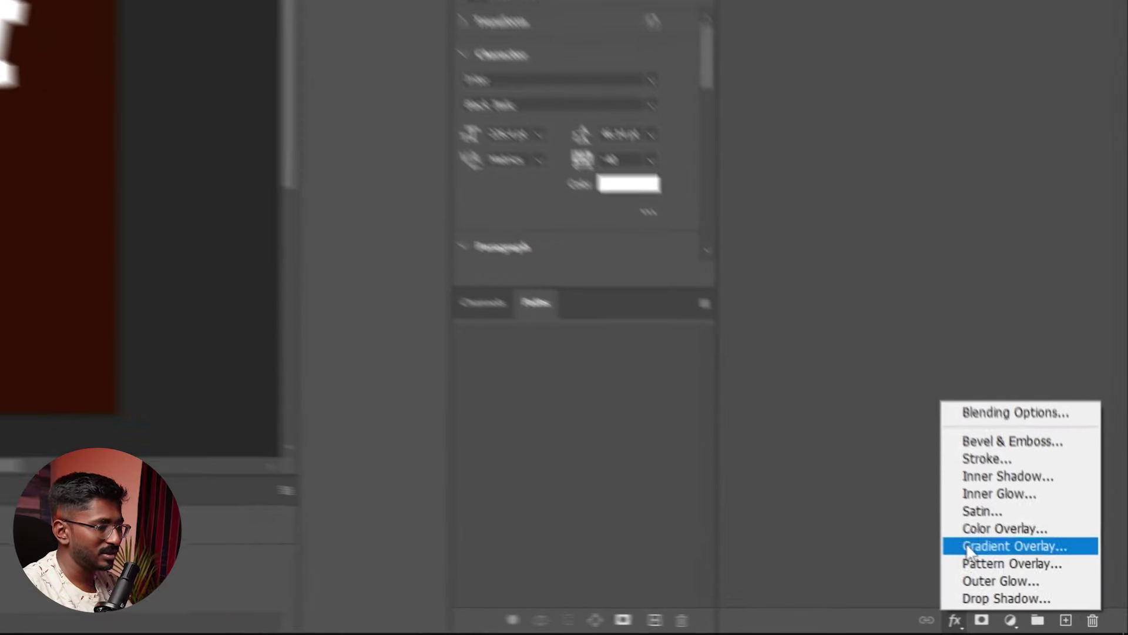
{"action": "left_click", "coordinate": [957, 535]}
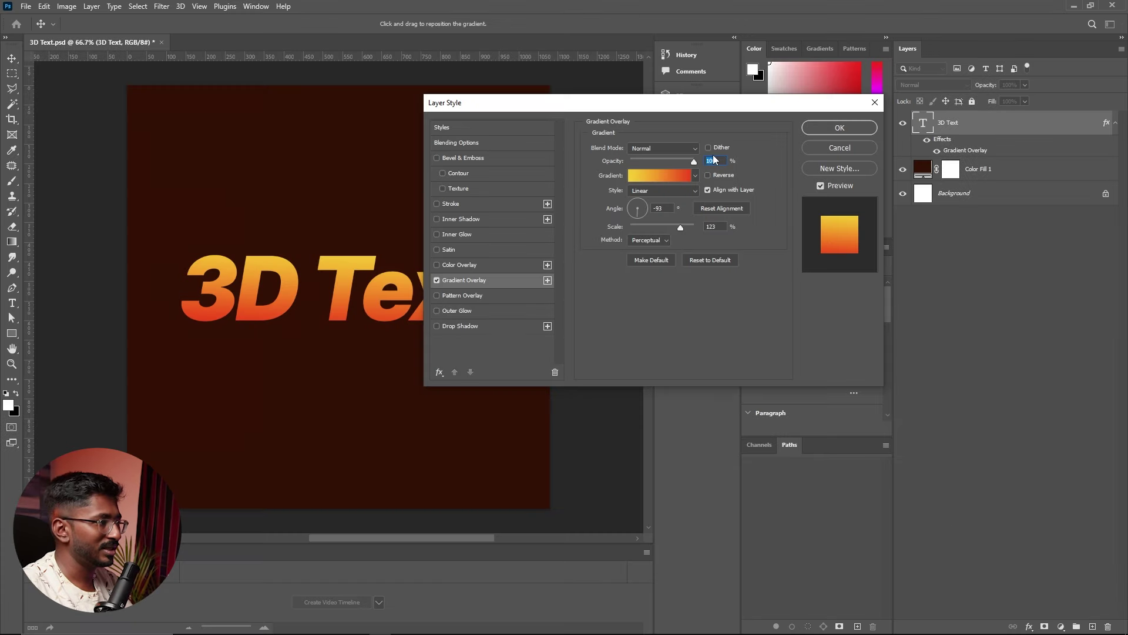
Inspect the Blues gradient presets and the color stops of the overlay's current gradient
{"action": "left_click", "coordinate": [695, 175]}
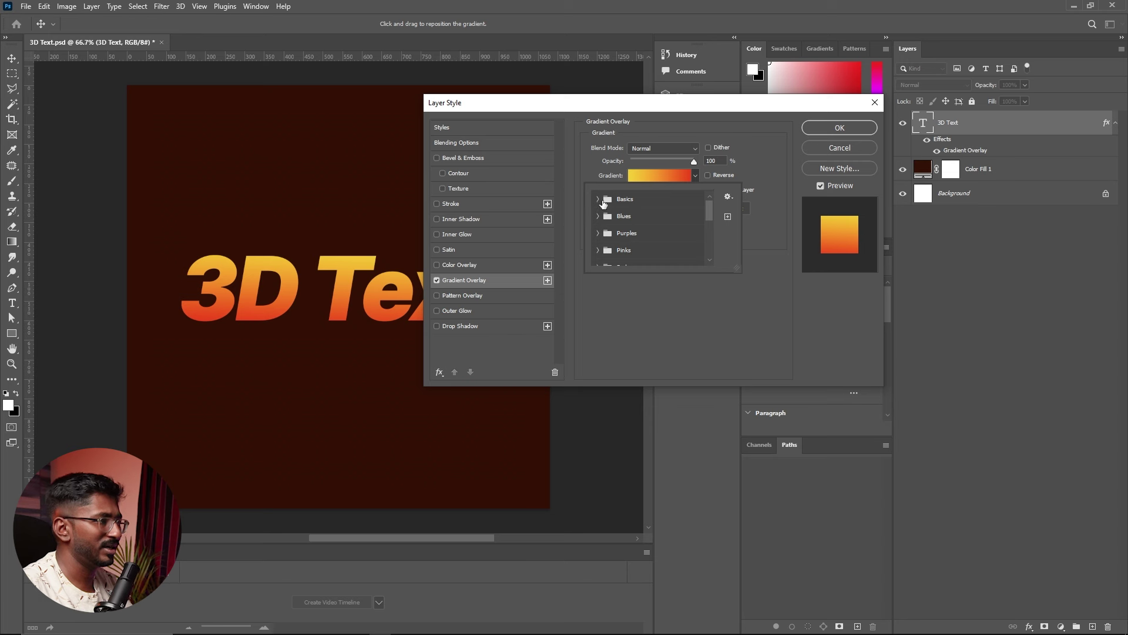
{"action": "left_click", "coordinate": [598, 219]}
{"action": "scroll", "coordinate": [670, 228], "scroll_direction": "down", "scroll_amount": 2}
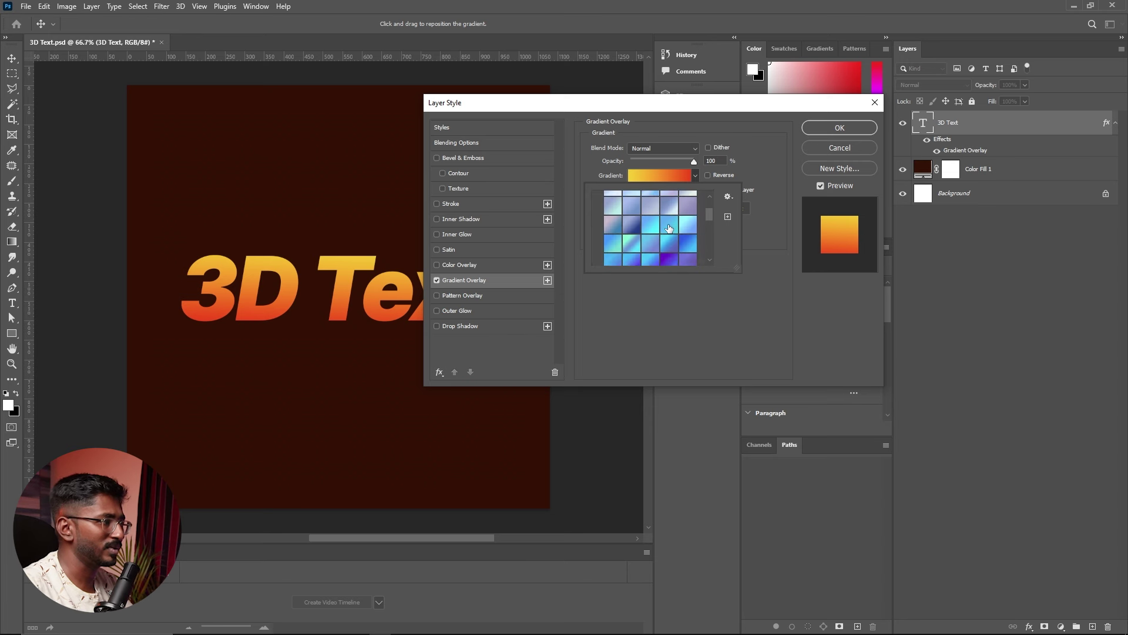
{"action": "left_click", "coordinate": [746, 161]}
{"action": "left_click", "coordinate": [685, 177]}
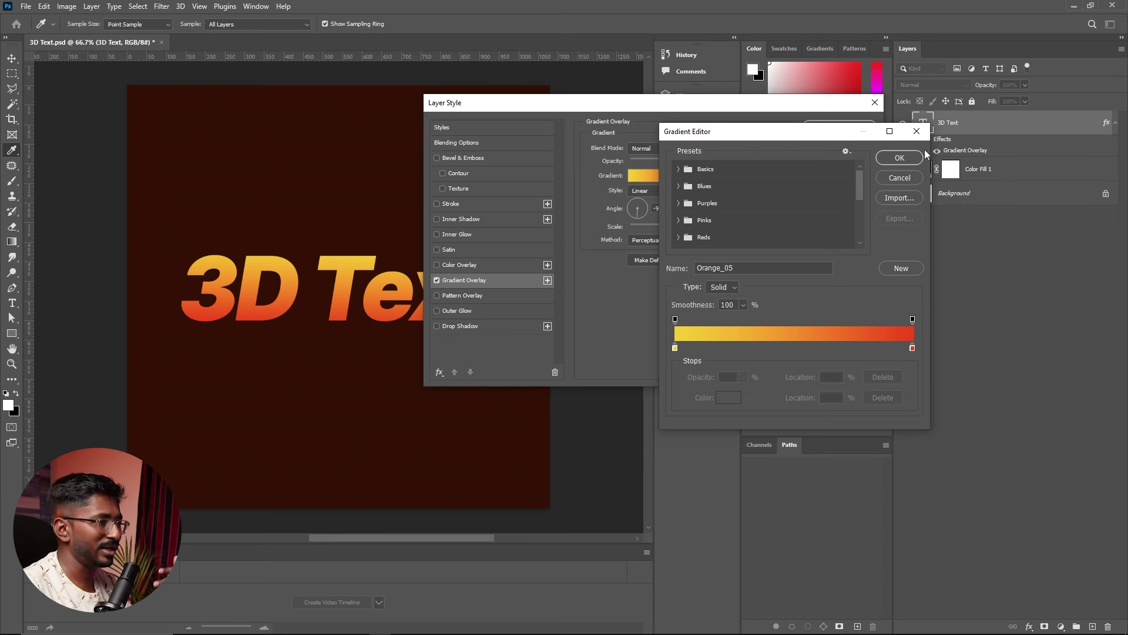
{"action": "left_click", "coordinate": [908, 175]}
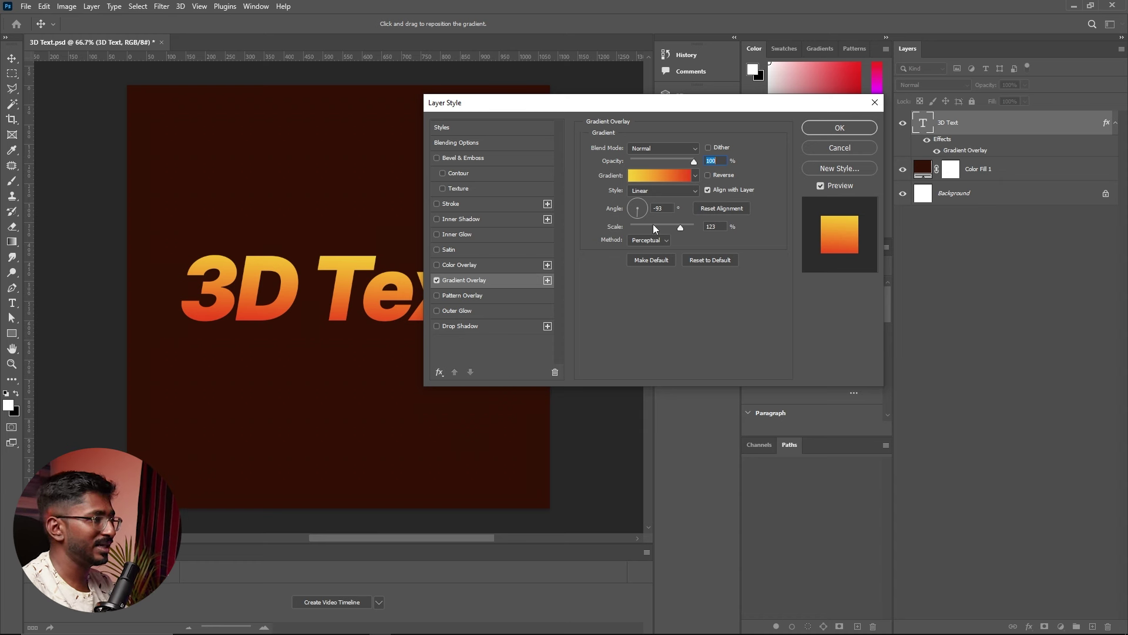
Set the gradient overlay's angle to -90° and its scale to 125%
{"action": "key", "text": "Tab"}
{"action": "type", "text": "-90"}
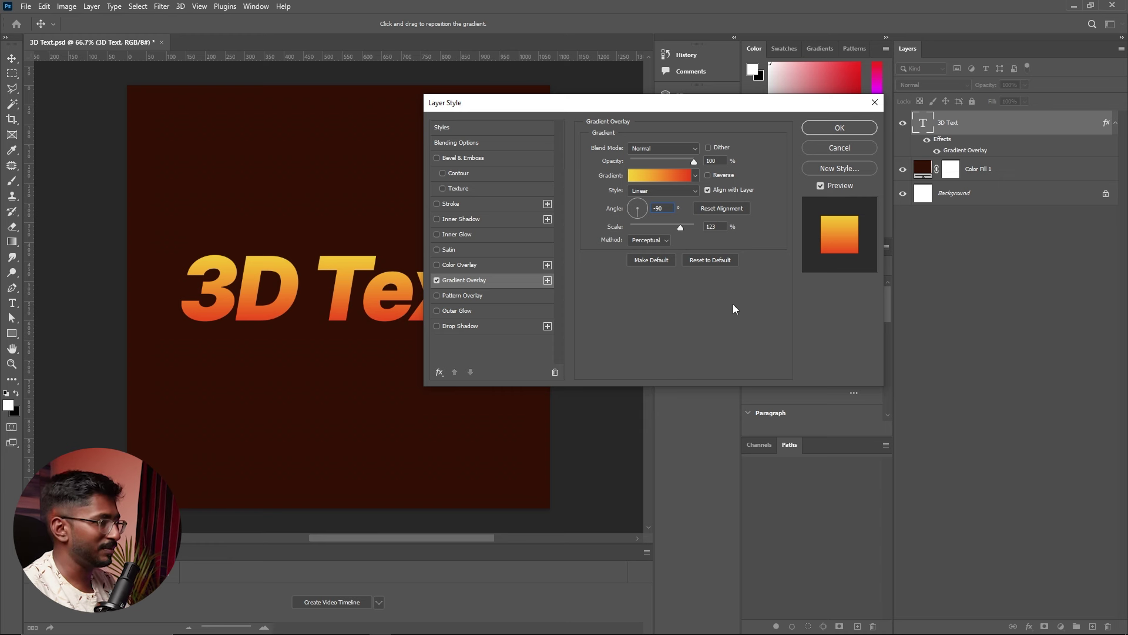
{"action": "key", "text": "Return"}
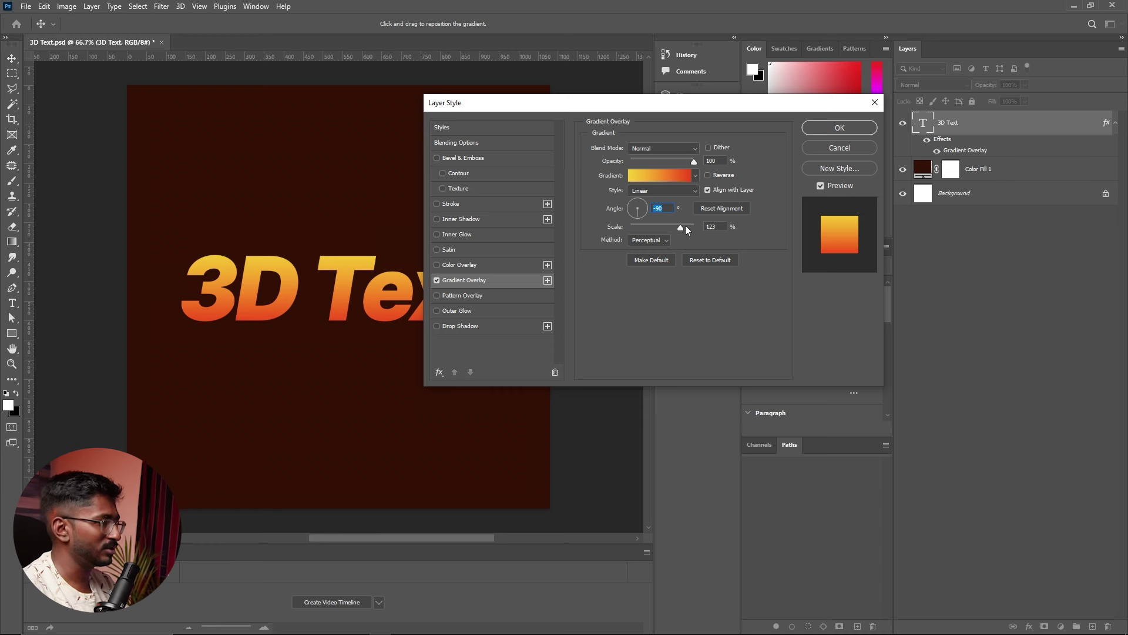
{"action": "left_click_drag", "start_coordinate": [680, 228], "coordinate": [623, 238]}
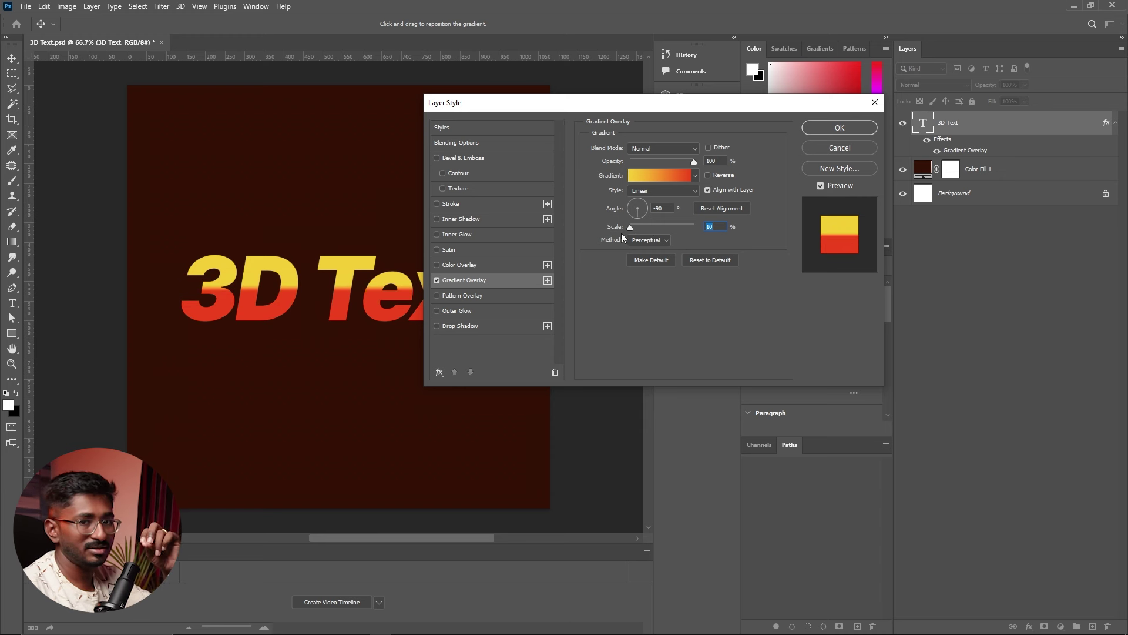
{"action": "left_click_drag", "start_coordinate": [634, 231], "coordinate": [675, 224]}
{"action": "type", "text": "125"}
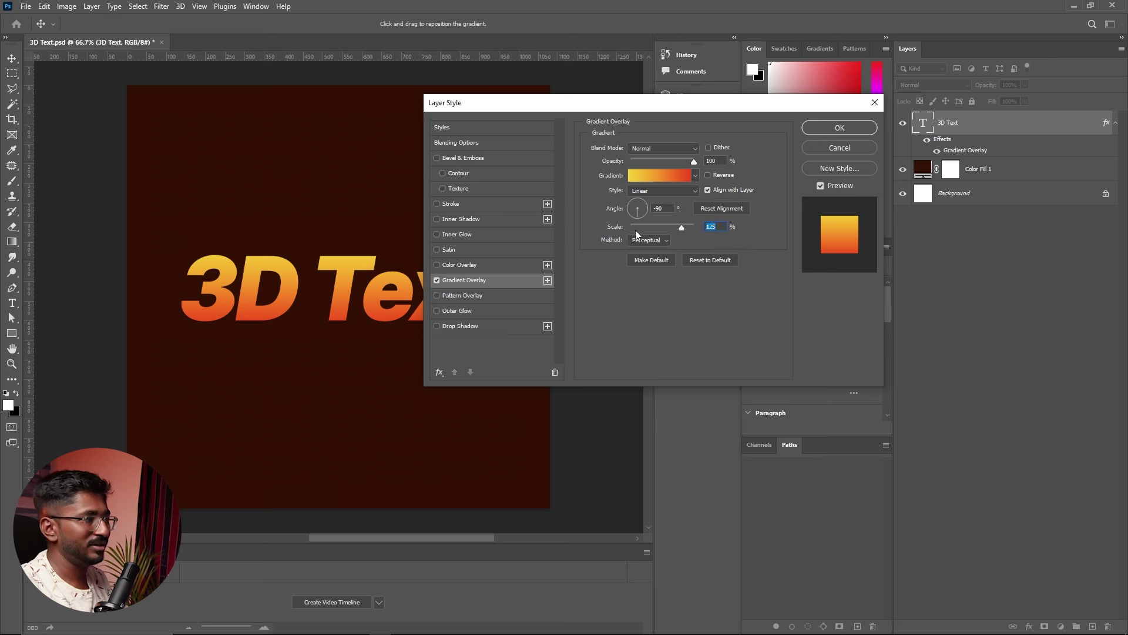
Add a second Gradient Overlay to the text and set its blend mode to Linear Dodge (Add)
{"action": "left_click_drag", "start_coordinate": [613, 101], "coordinate": [795, 247]}
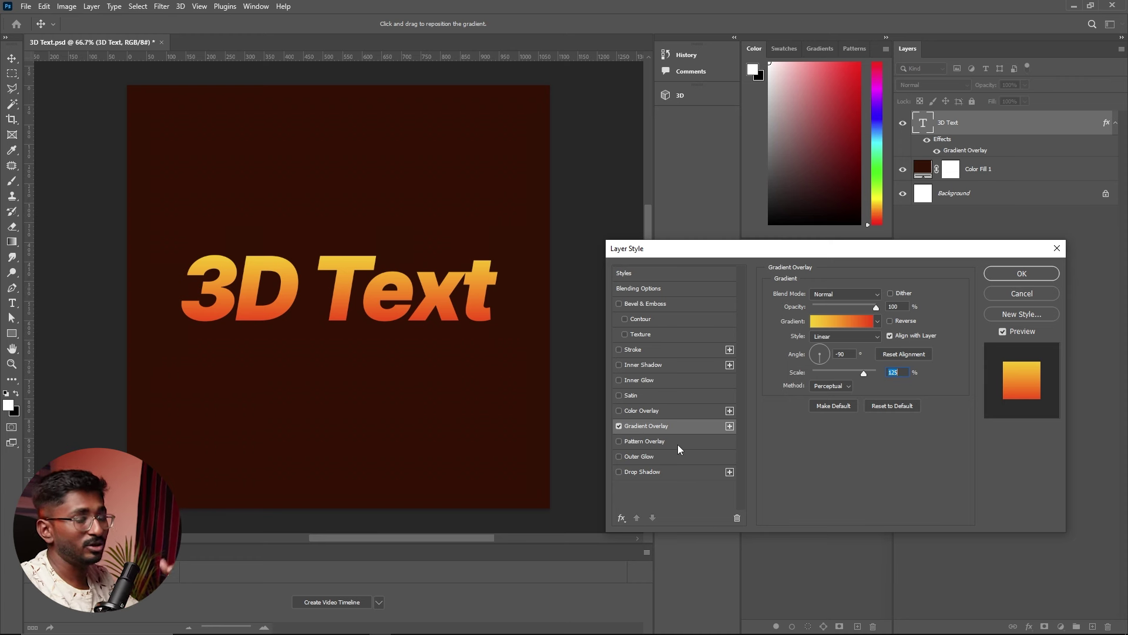
{"action": "left_click", "coordinate": [730, 426]}
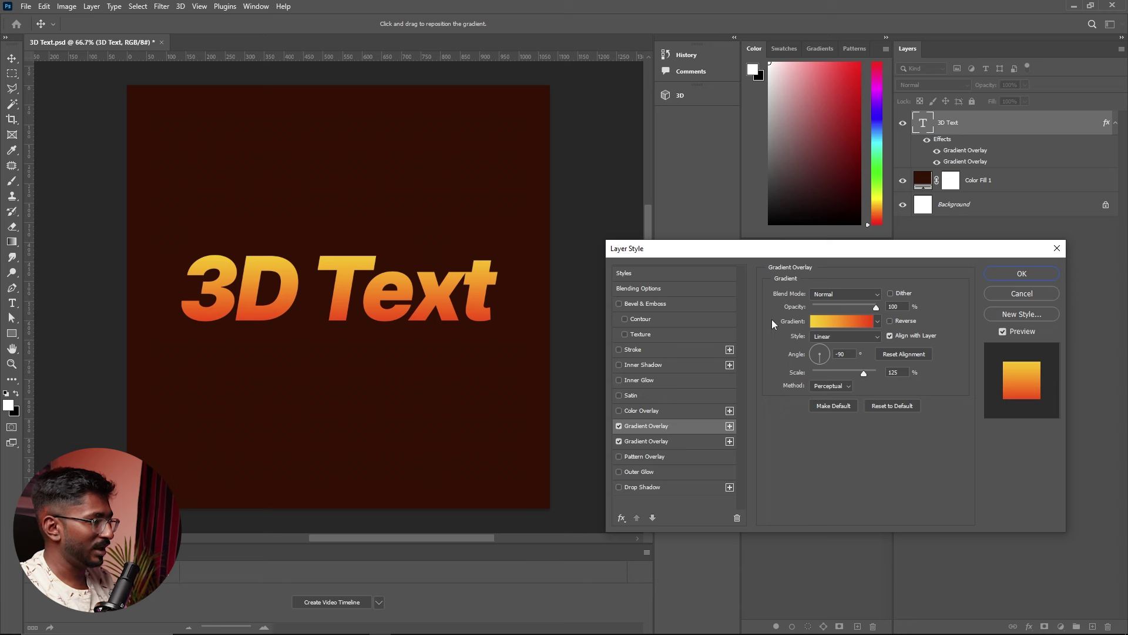
{"action": "left_click", "coordinate": [844, 292]}
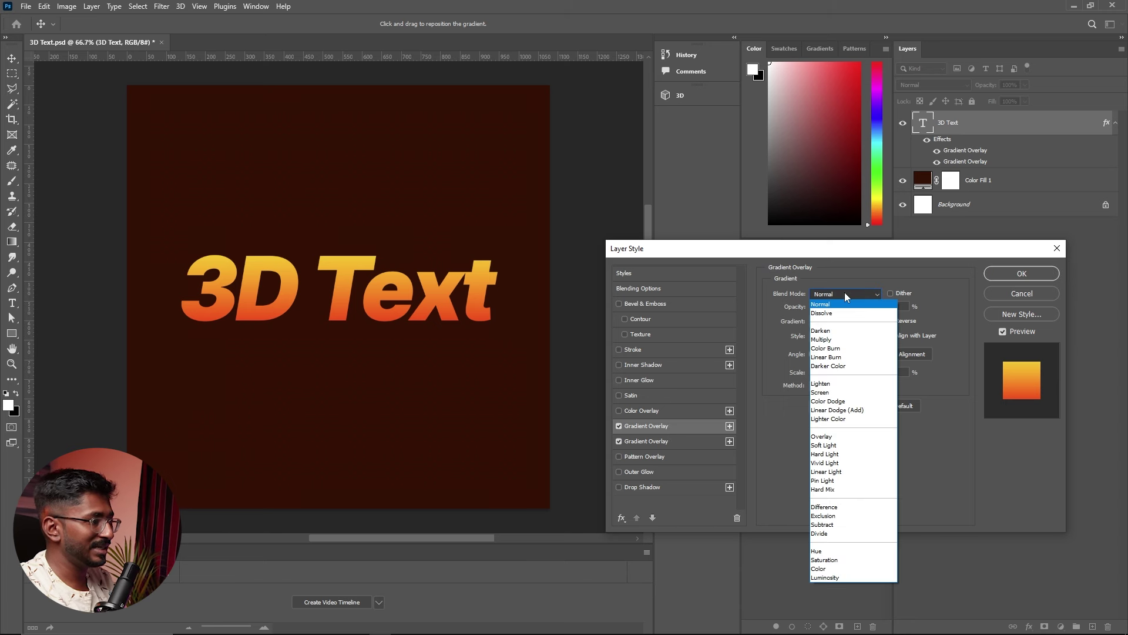
{"action": "left_click", "coordinate": [845, 411]}
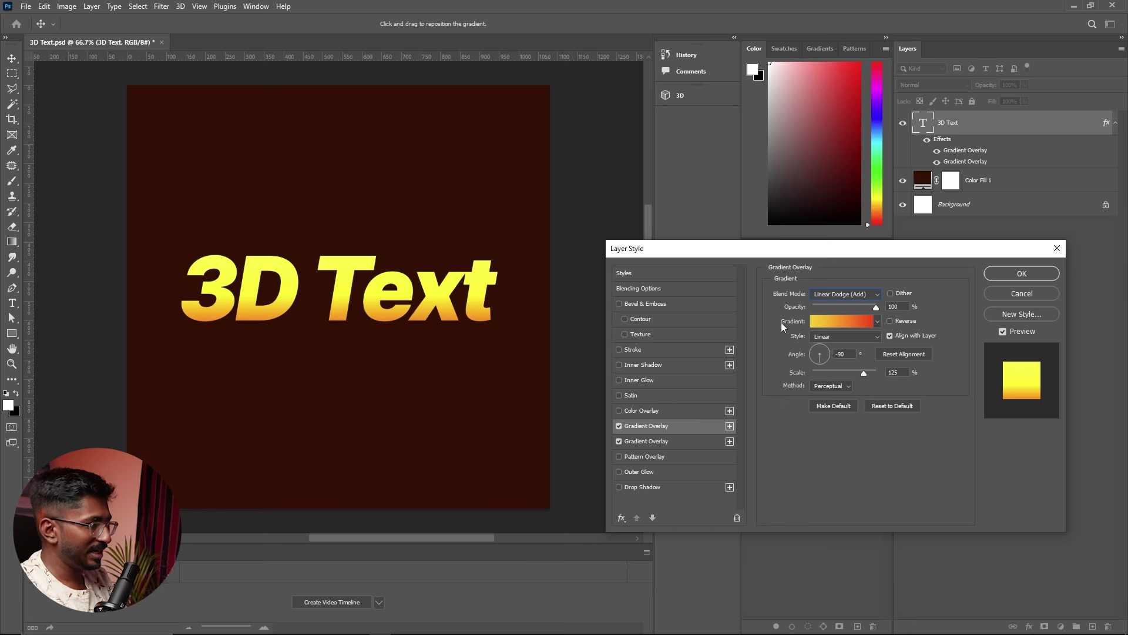
Open the second overlay's gradient for editing and set its starting color stop to black (000000)
{"action": "left_click", "coordinate": [819, 321]}
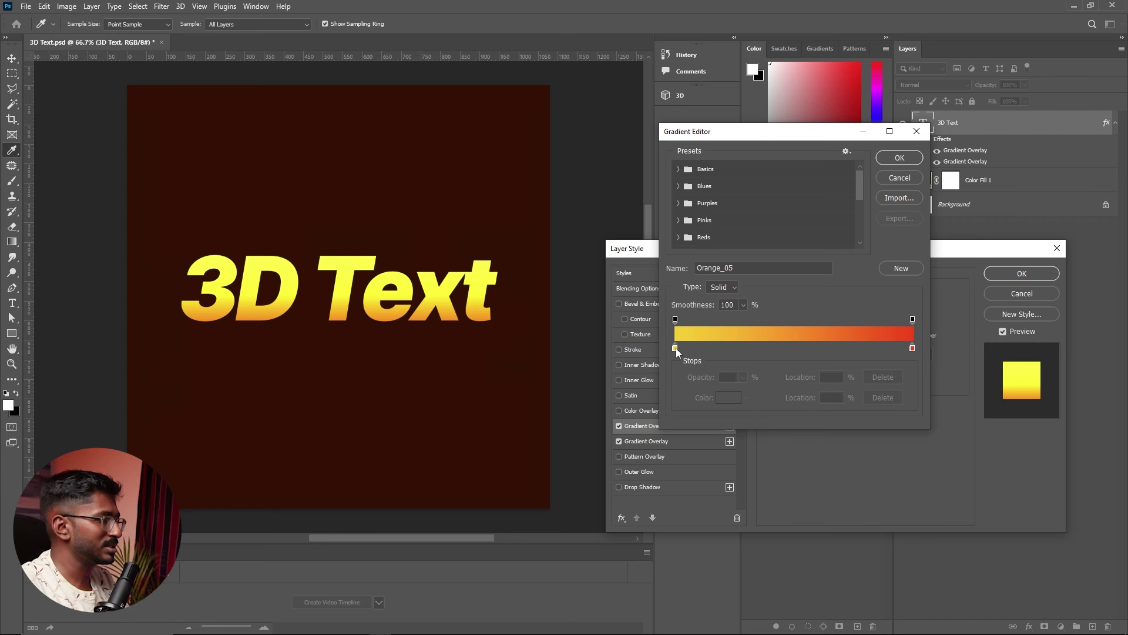
{"action": "left_click", "coordinate": [675, 348]}
{"action": "left_click", "coordinate": [729, 397]}
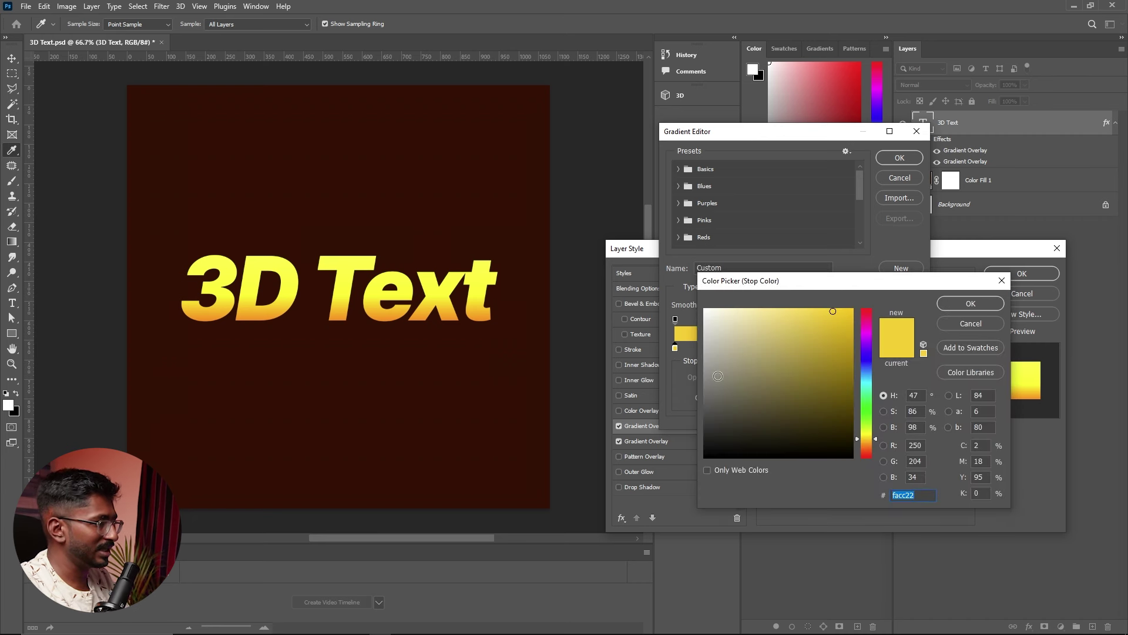
{"action": "type", "text": "000000"}
{"action": "left_click", "coordinate": [970, 303]}
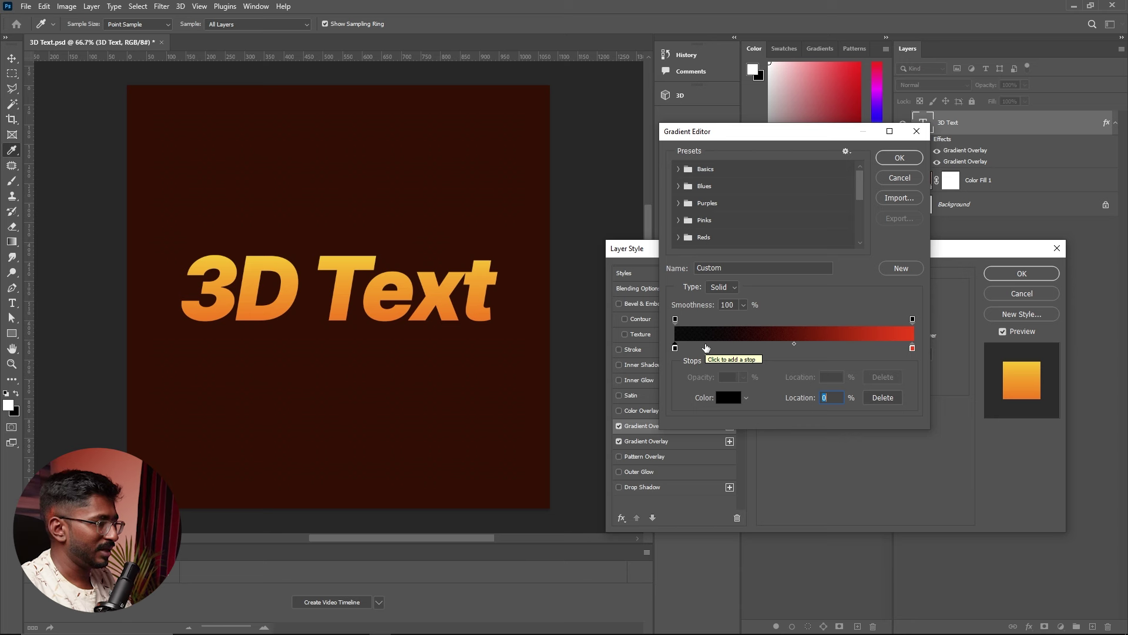
Add a color stop at 19% of the gradient and make it white (ffffff)
{"action": "left_click", "coordinate": [705, 348]}
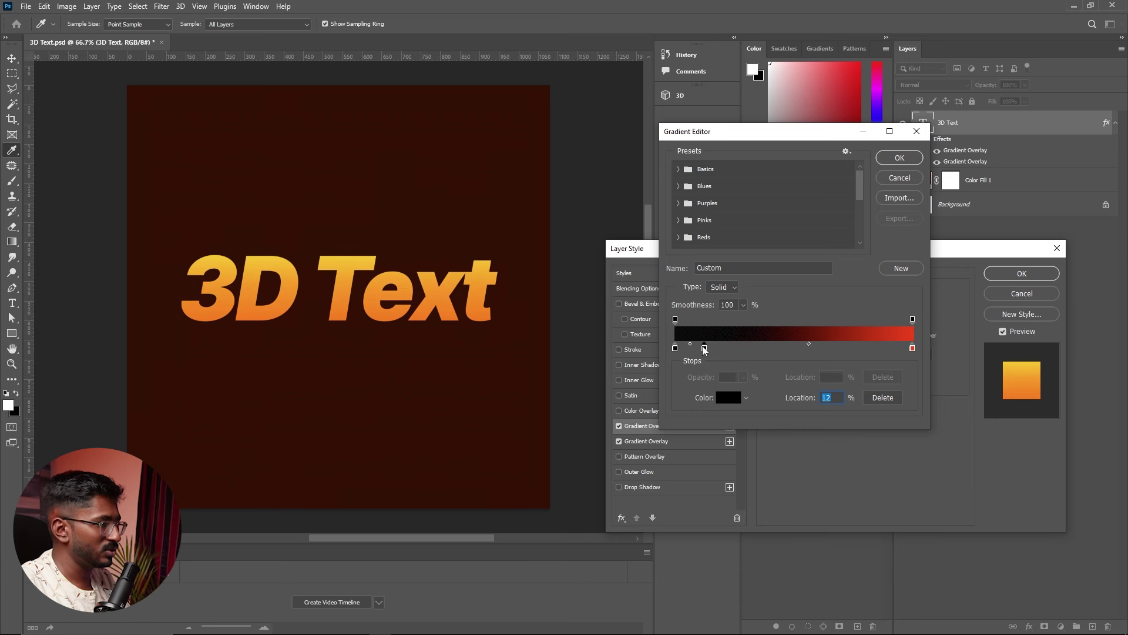
{"action": "left_click_drag", "start_coordinate": [705, 348], "coordinate": [719, 347]}
{"action": "left_click", "coordinate": [726, 397]}
{"action": "left_click", "coordinate": [705, 308]}
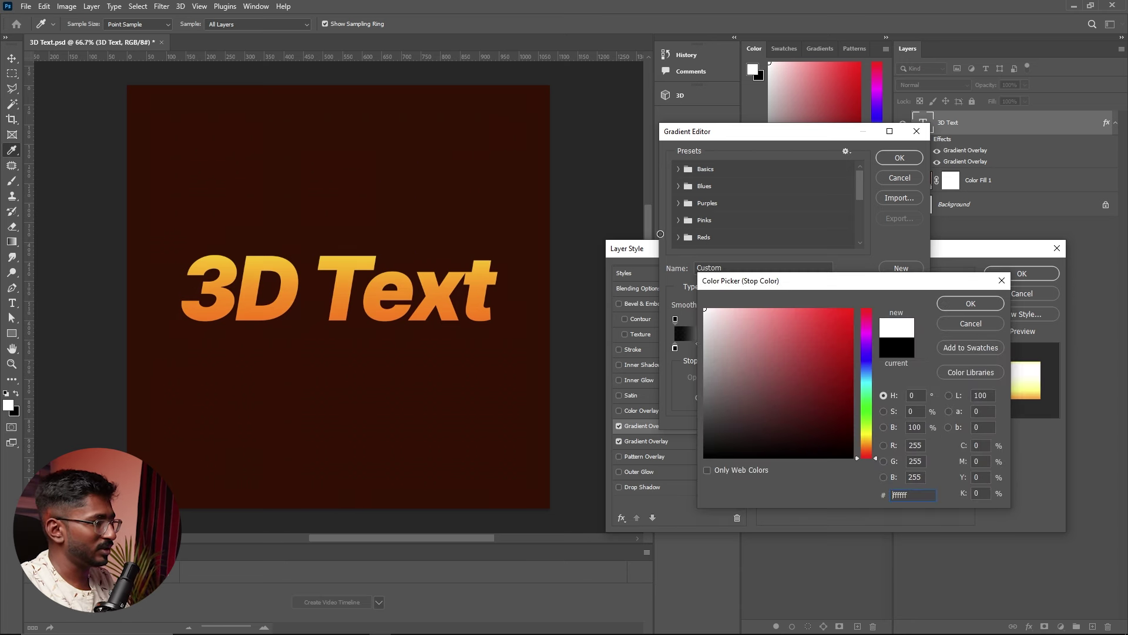
{"action": "left_click", "coordinate": [962, 302]}
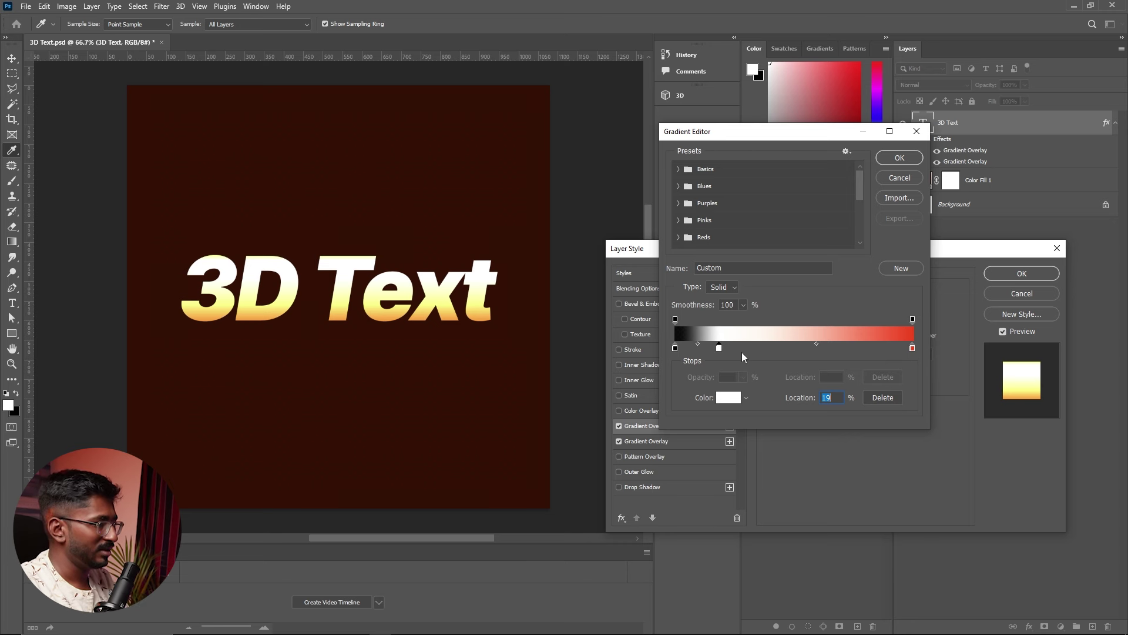
Add a color stop at 35% of the gradient and make it black (000000)
{"action": "left_click", "coordinate": [758, 348]}
{"action": "left_click", "coordinate": [729, 398]}
{"action": "type", "text": "000000"}
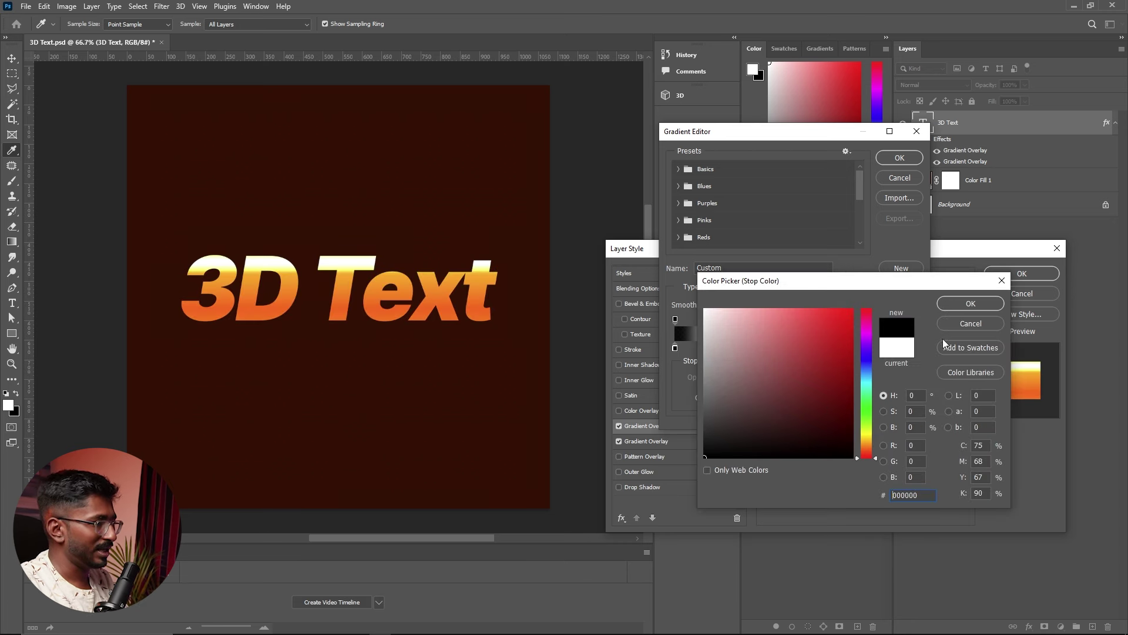
{"action": "left_click", "coordinate": [969, 303]}
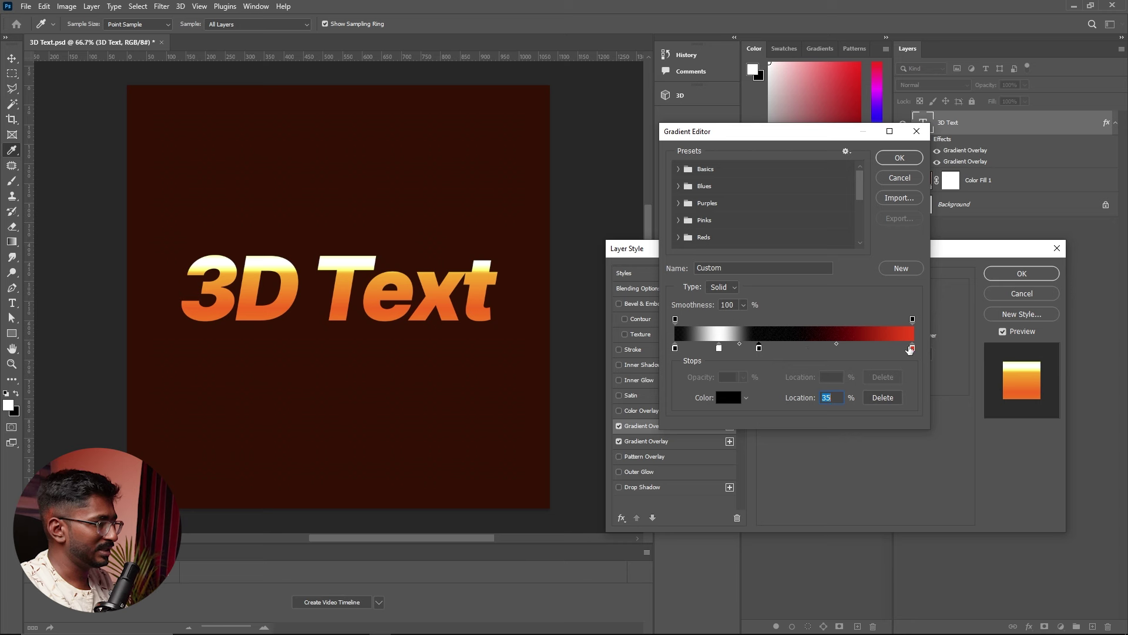
Change the gradient's end color stop to white (ffffff)
{"action": "left_click", "coordinate": [912, 347]}
{"action": "left_click", "coordinate": [735, 398]}
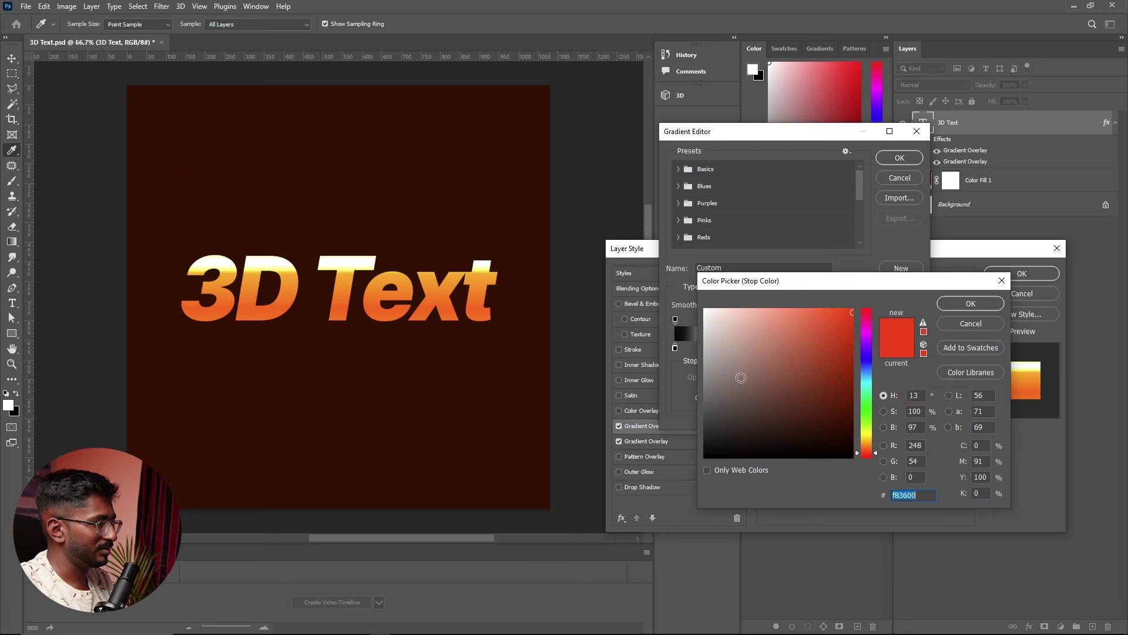
{"action": "type", "text": "ffffff"}
{"action": "left_click", "coordinate": [971, 304]}
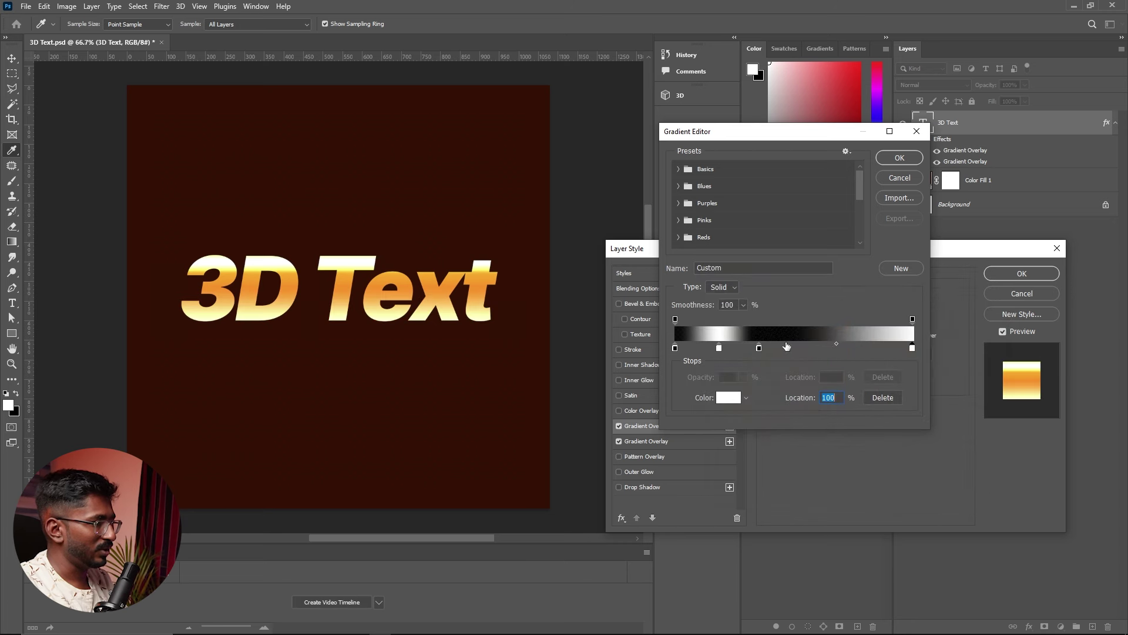
Move the inner black stop to 70%, shift the inner white stop toward the middle, and set the midpoint before it to 75%
{"action": "left_click_drag", "start_coordinate": [762, 348], "coordinate": [843, 349]}
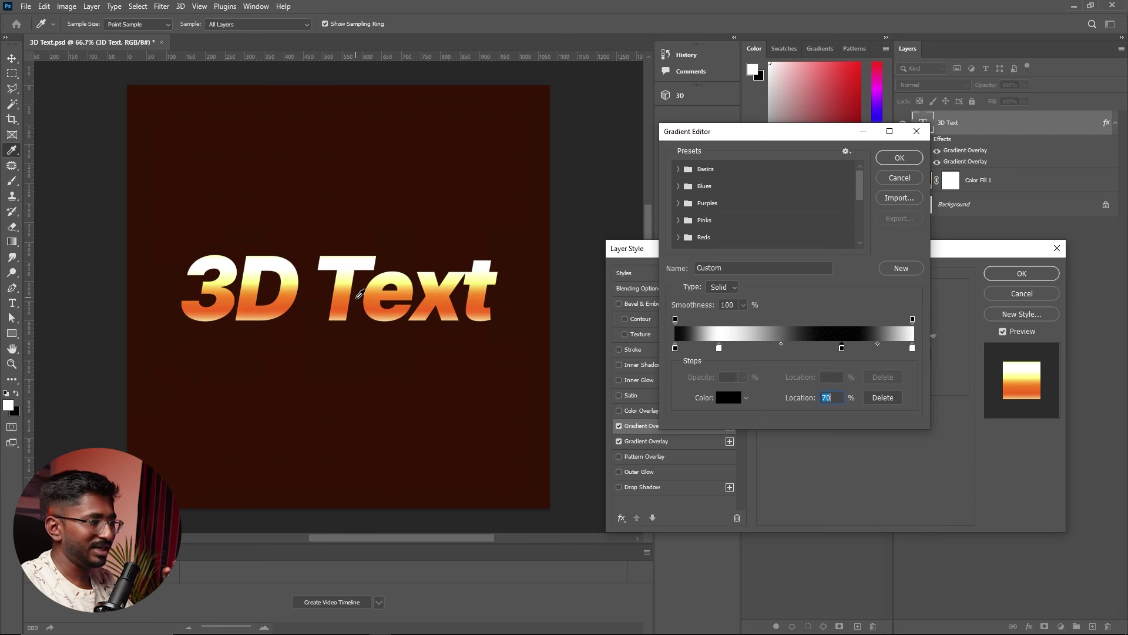
{"action": "mouse_move", "coordinate": [719, 348]}
{"action": "left_mouse_down"}
{"action": "mouse_move", "coordinate": [749, 348]}
{"action": "mouse_move", "coordinate": [691, 344]}
{"action": "mouse_move", "coordinate": [731, 344]}
{"action": "left_mouse_up"}
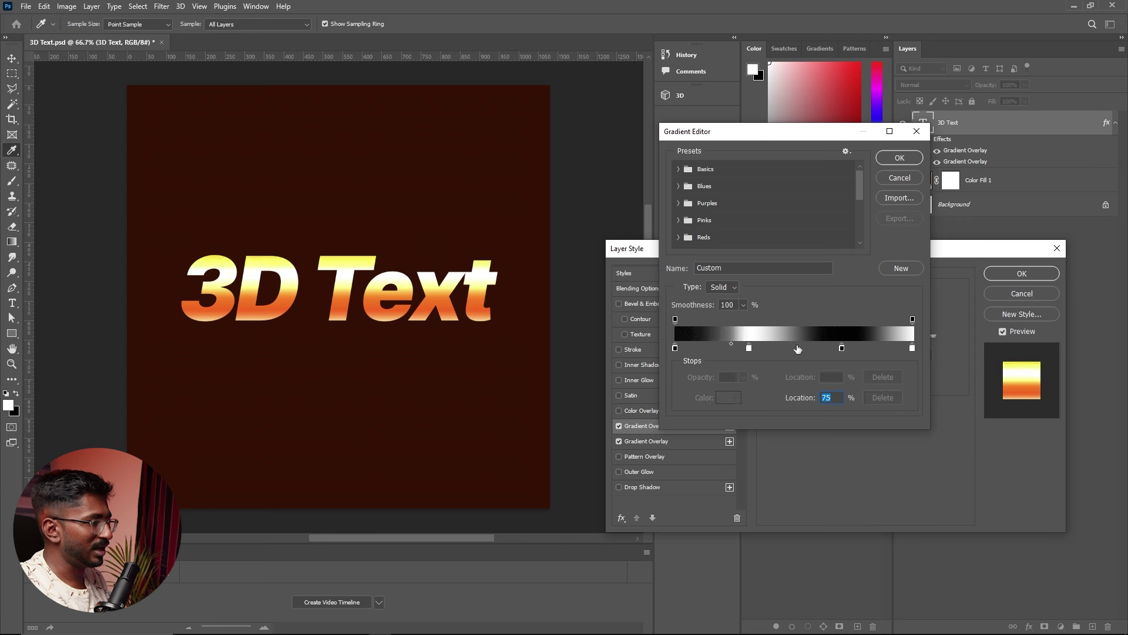
{"action": "mouse_move", "coordinate": [841, 348]}
{"action": "left_mouse_down"}
{"action": "mouse_move", "coordinate": [911, 351]}
{"action": "mouse_move", "coordinate": [897, 368]}
{"action": "mouse_move", "coordinate": [882, 349]}
{"action": "mouse_move", "coordinate": [890, 369]}
{"action": "mouse_move", "coordinate": [879, 343]}
{"action": "mouse_move", "coordinate": [893, 347]}
{"action": "mouse_move", "coordinate": [841, 348]}
{"action": "left_mouse_up"}
Move the end white stop inward, set the midpoint between the inner white and black stops to 32%, and accept the gradient
{"action": "left_click", "coordinate": [912, 348]}
{"action": "left_click", "coordinate": [891, 348]}
{"action": "left_click", "coordinate": [887, 348]}
{"action": "left_click", "coordinate": [868, 344]}
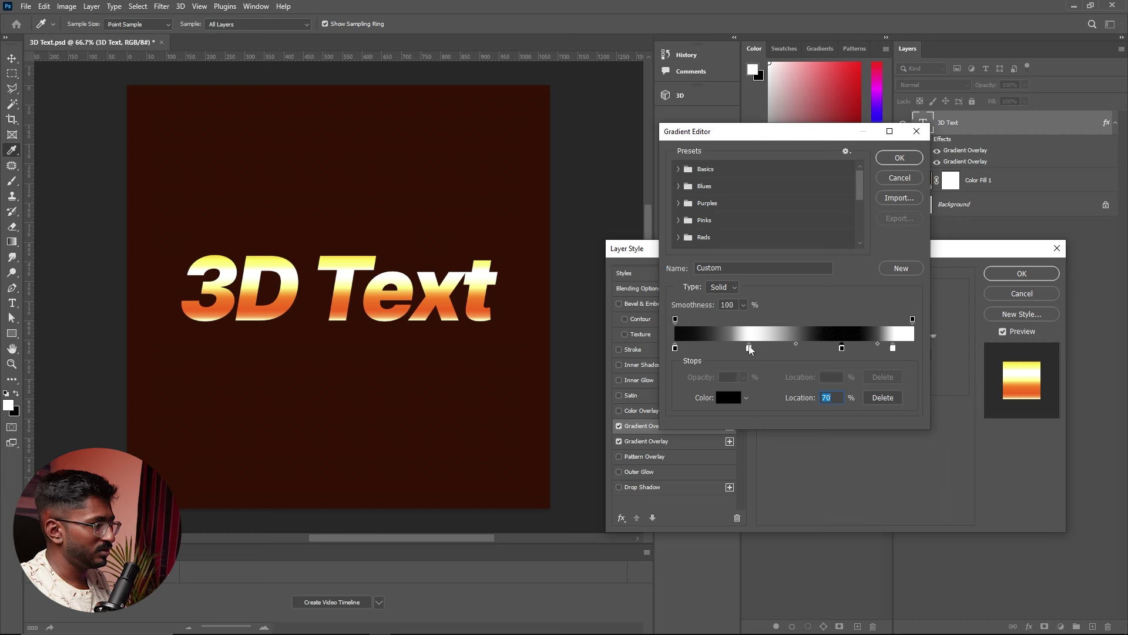
{"action": "left_click_drag", "start_coordinate": [748, 348], "coordinate": [778, 344]}
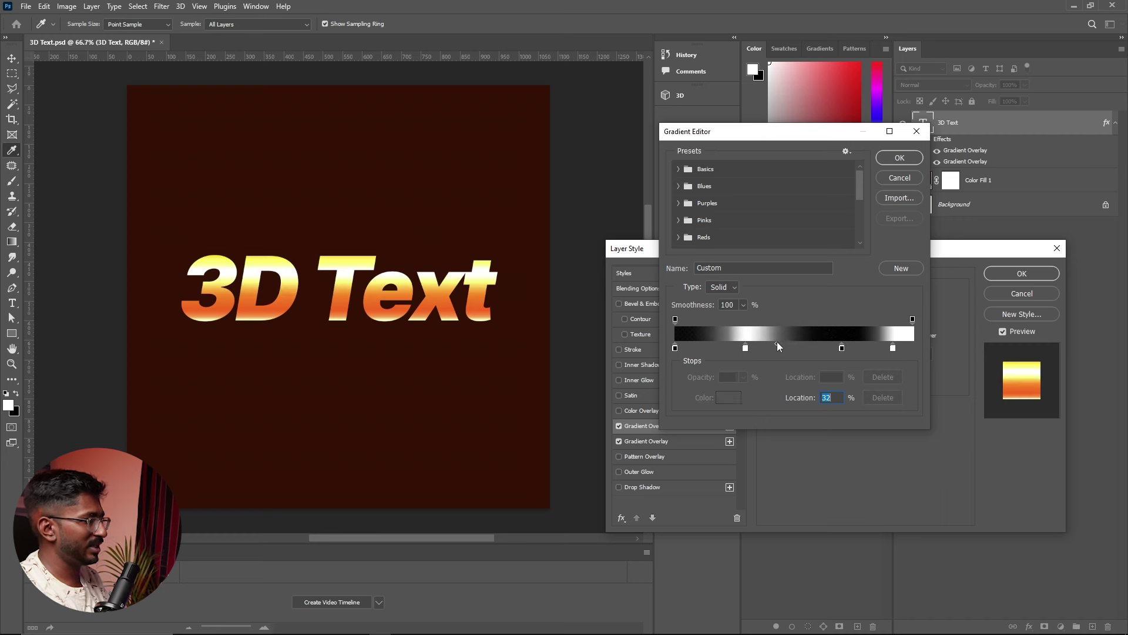
{"action": "left_click", "coordinate": [893, 160]}
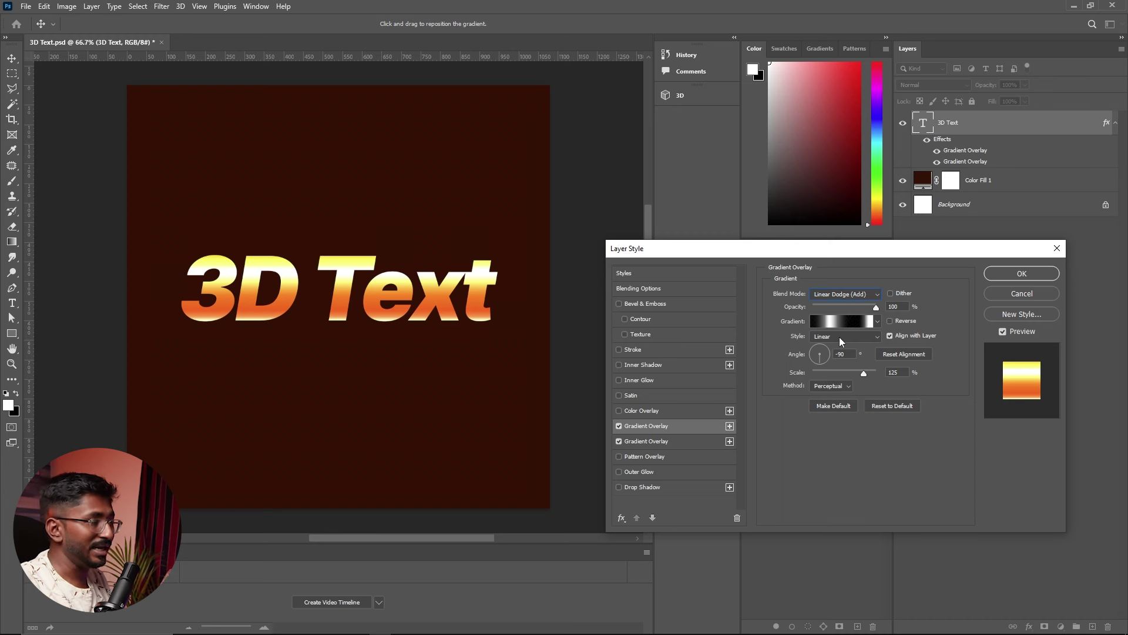
Lower the second gradient overlay's opacity to 30% and set its angle to 90°
{"action": "left_click_drag", "start_coordinate": [875, 304], "coordinate": [834, 305]}
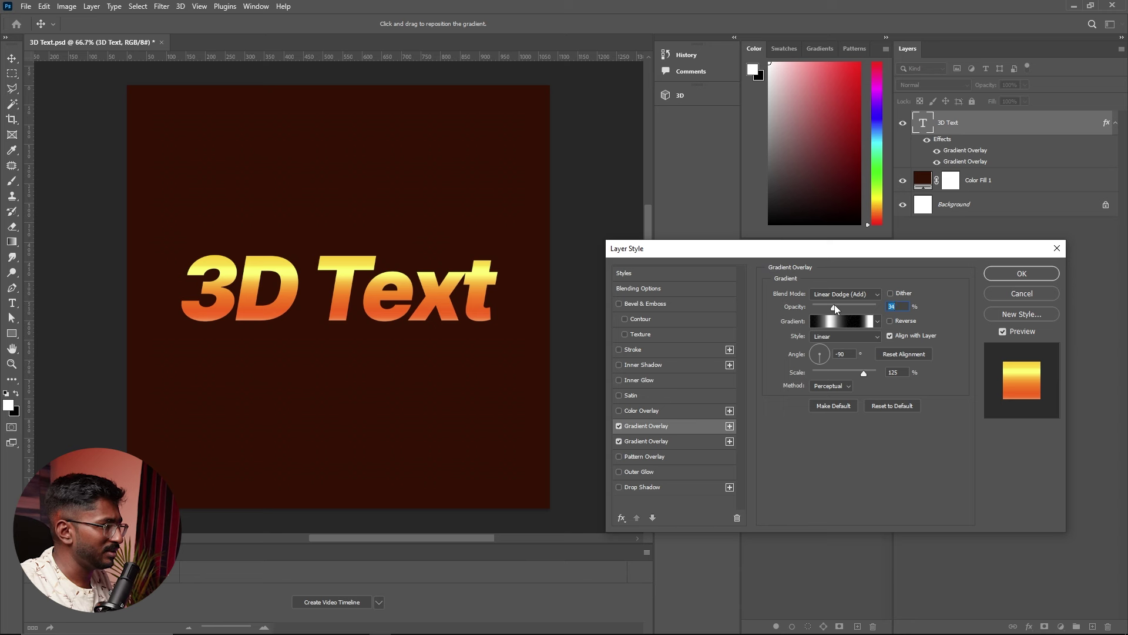
{"action": "left_click", "coordinate": [819, 348]}
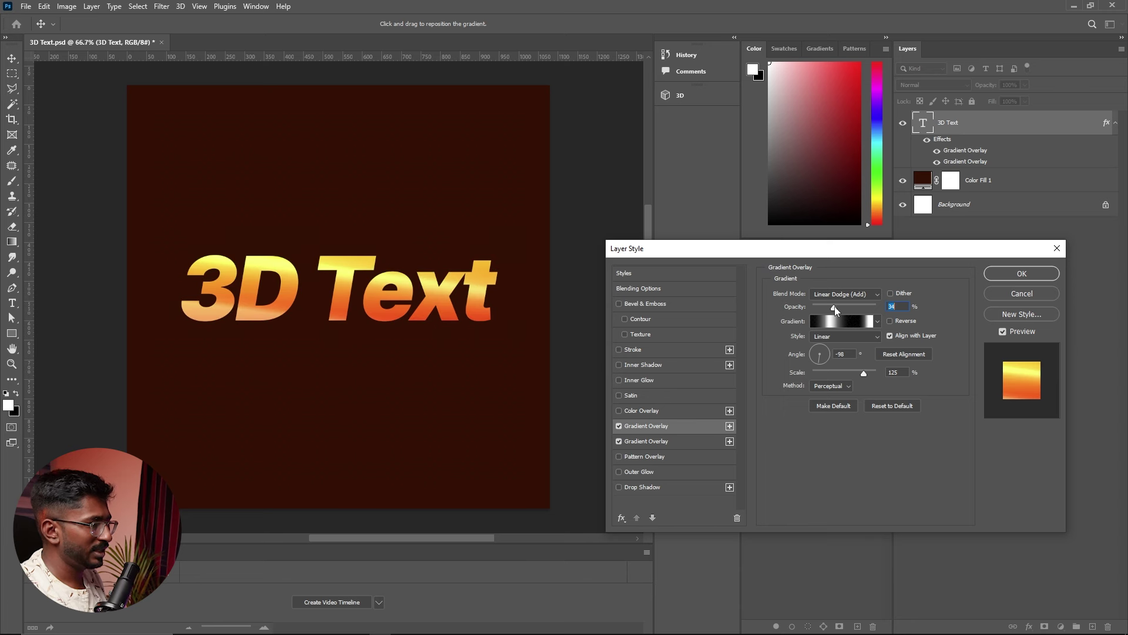
{"action": "left_click_drag", "start_coordinate": [834, 306], "coordinate": [835, 306]}
{"action": "left_click", "coordinate": [898, 306]}
{"action": "type", "text": "30"}
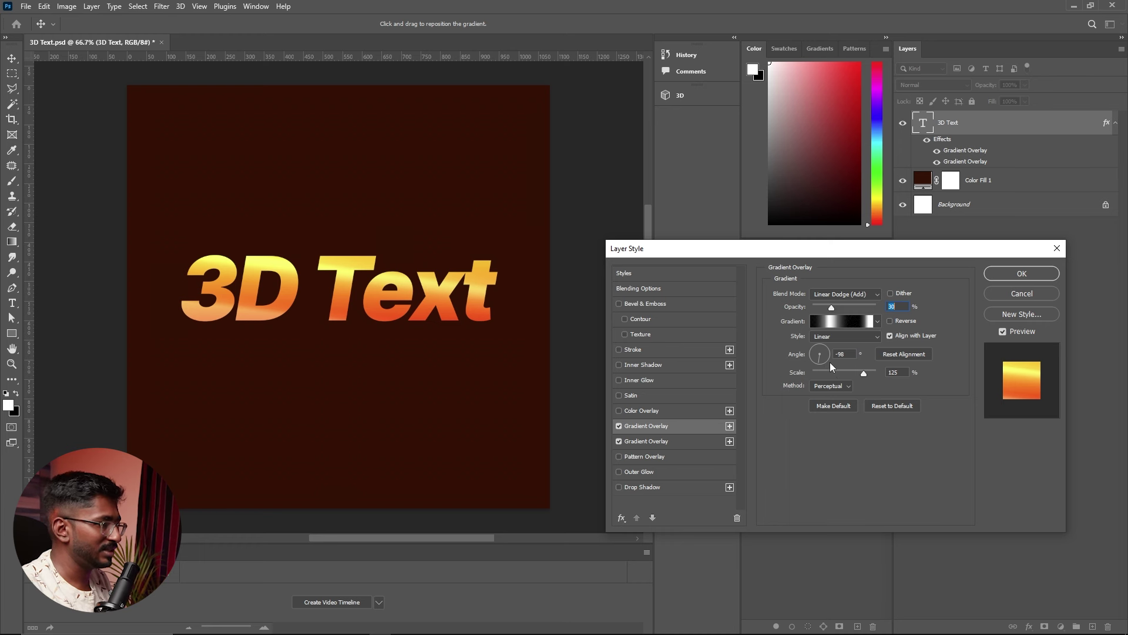
{"action": "left_click_drag", "start_coordinate": [830, 362], "coordinate": [798, 363]}
{"action": "left_click_drag", "start_coordinate": [819, 353], "coordinate": [821, 337]}
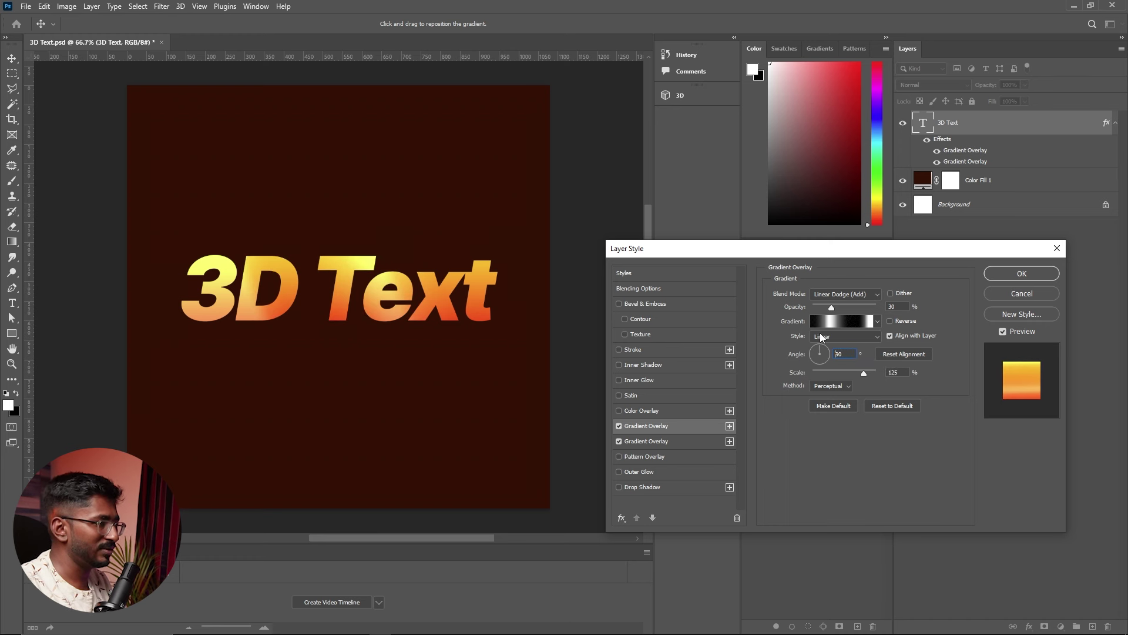
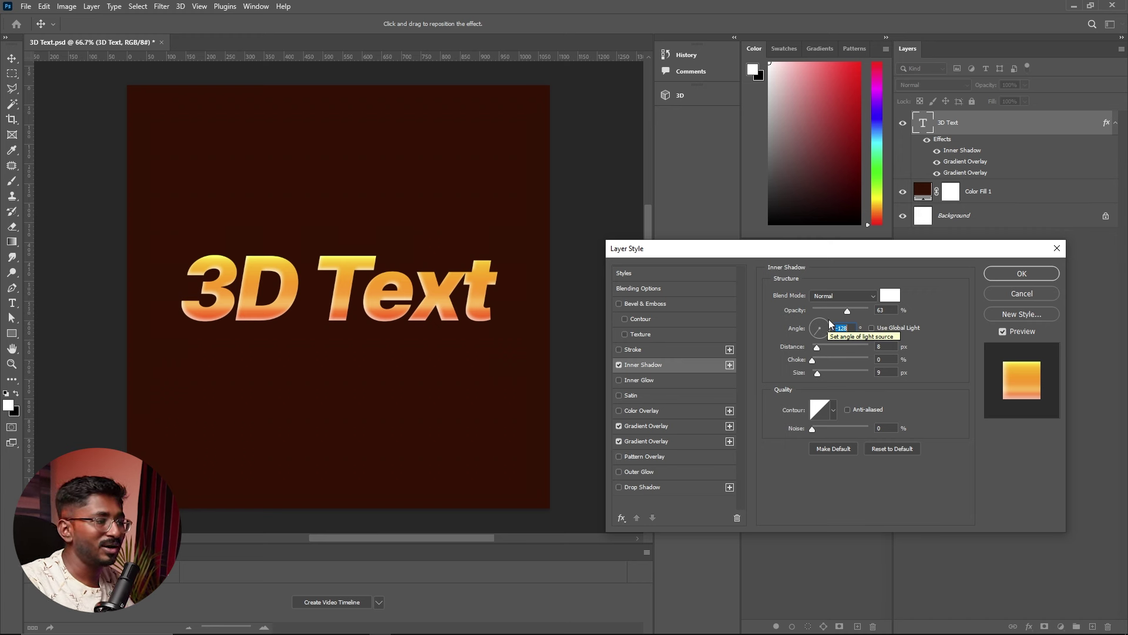
Set the inner shadow's angle to 45° and its distance to 8 px
{"action": "left_click", "coordinate": [828, 320]}
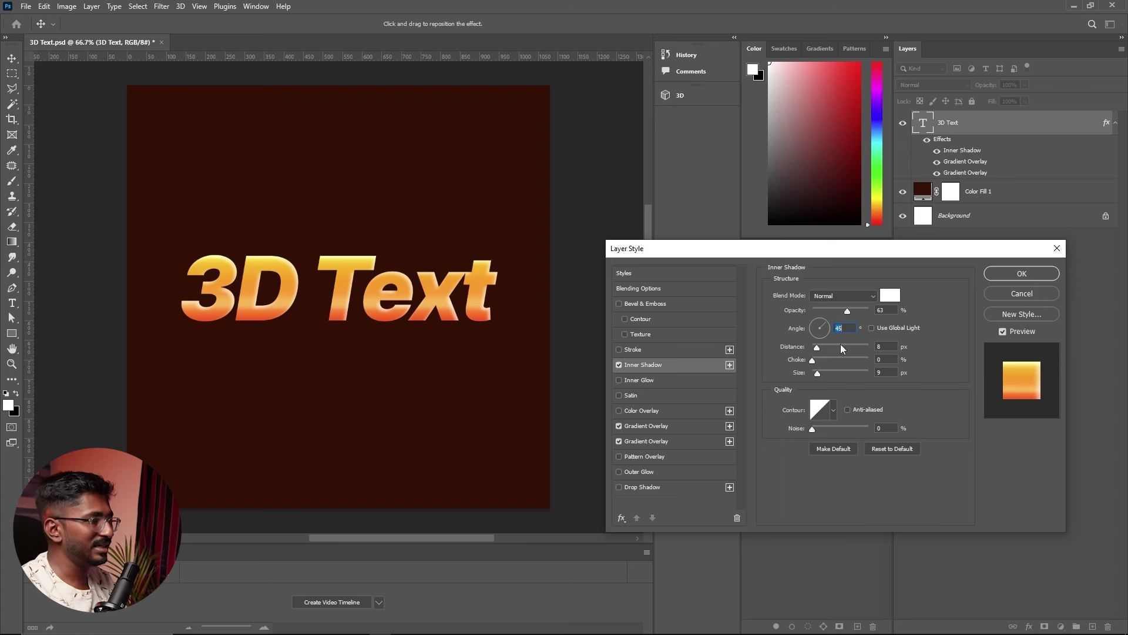
{"action": "mouse_move", "coordinate": [817, 346]}
{"action": "left_mouse_down"}
{"action": "mouse_move", "coordinate": [845, 347]}
{"action": "mouse_move", "coordinate": [816, 351]}
{"action": "left_mouse_up"}
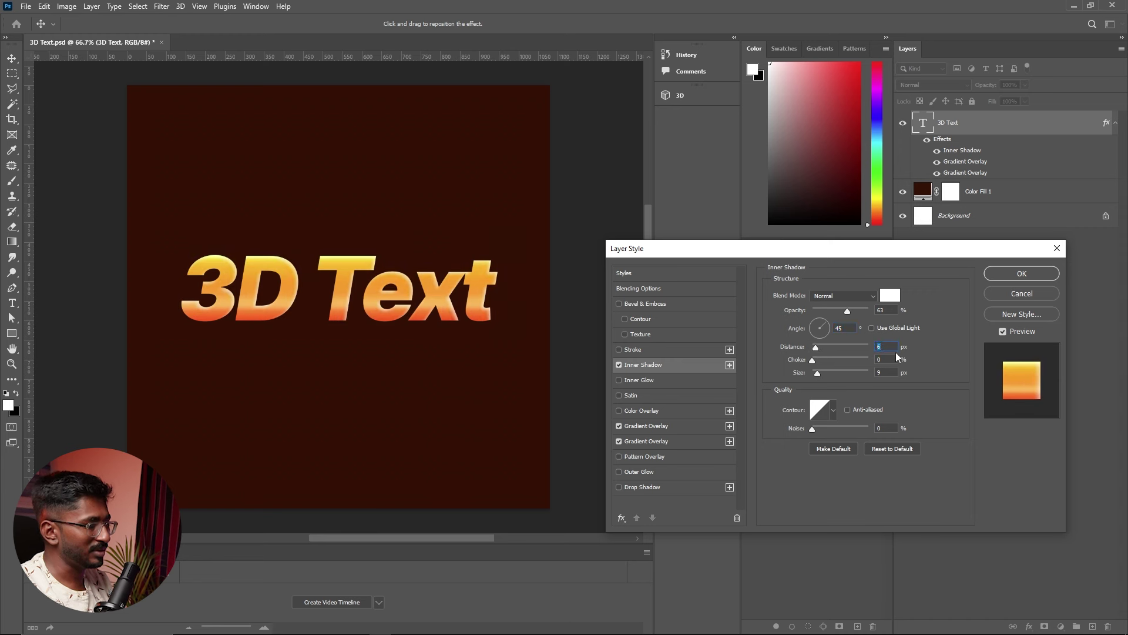
{"action": "key", "text": "Up"}
{"action": "key", "text": "Up"}
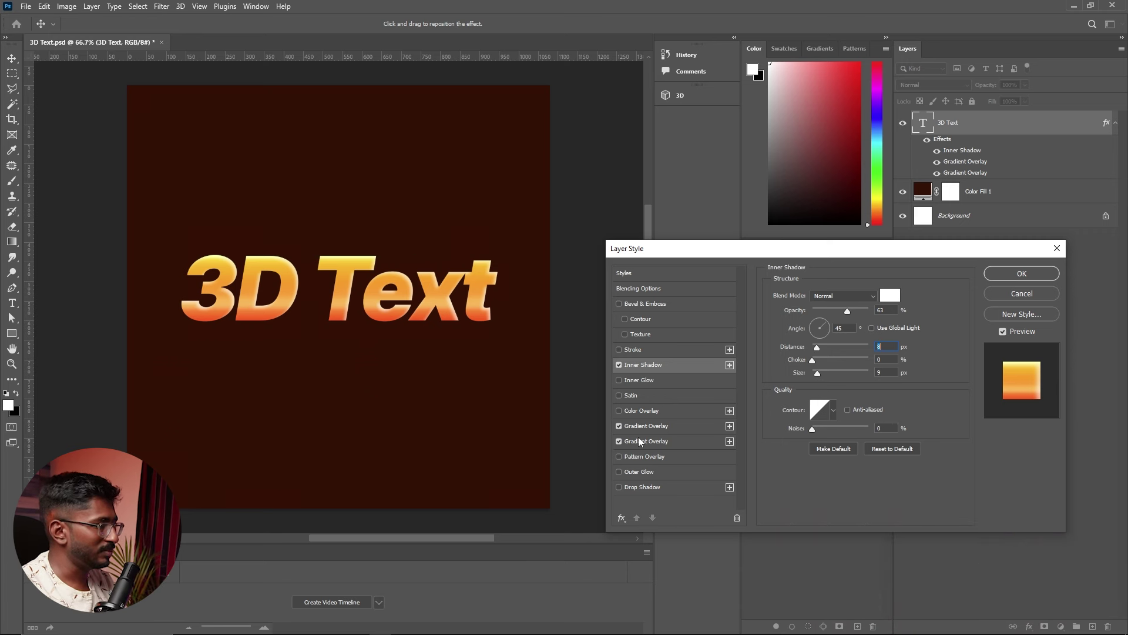
Enable an Outer Glow on the text and set its noise to about 38%
{"action": "left_click", "coordinate": [618, 472]}
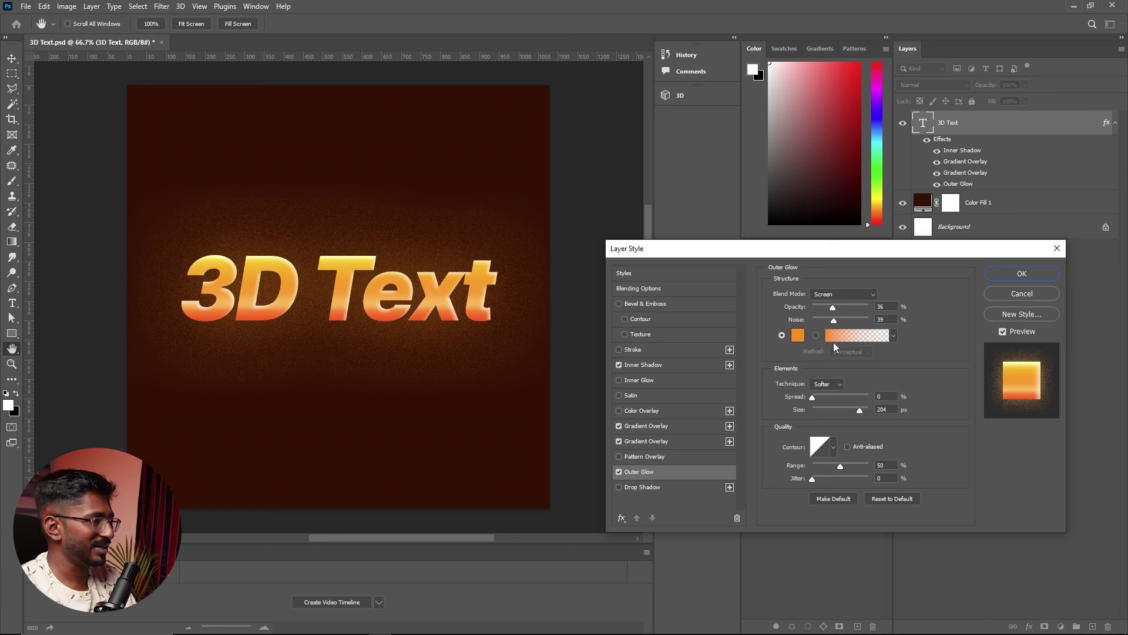
{"action": "left_click_drag", "start_coordinate": [833, 319], "coordinate": [811, 321]}
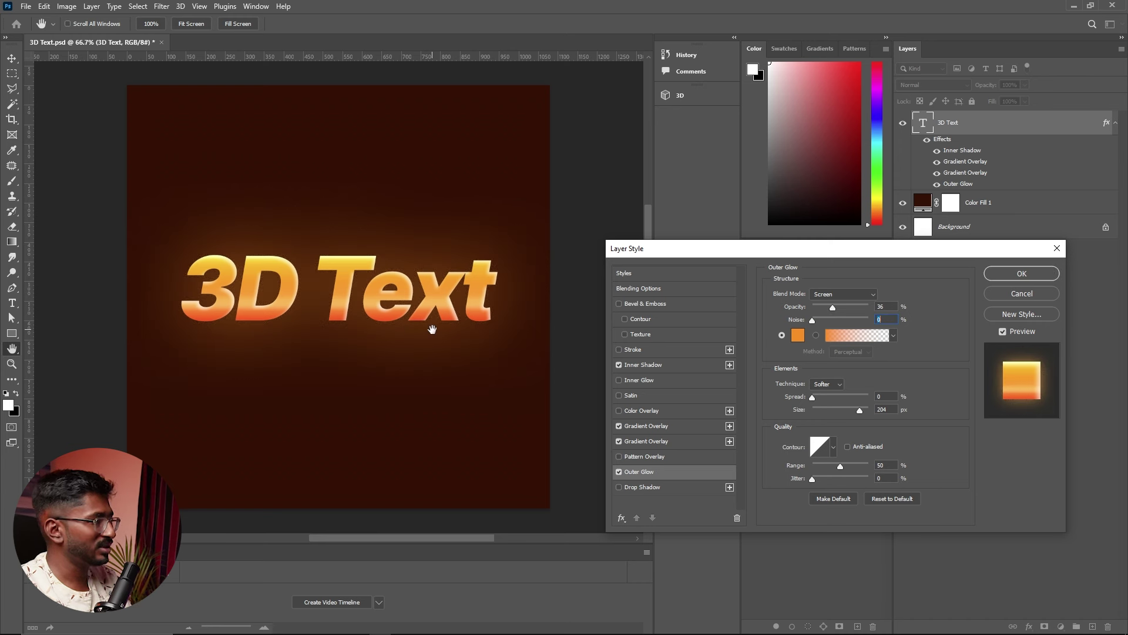
{"action": "left_click_drag", "start_coordinate": [812, 321], "coordinate": [831, 320]}
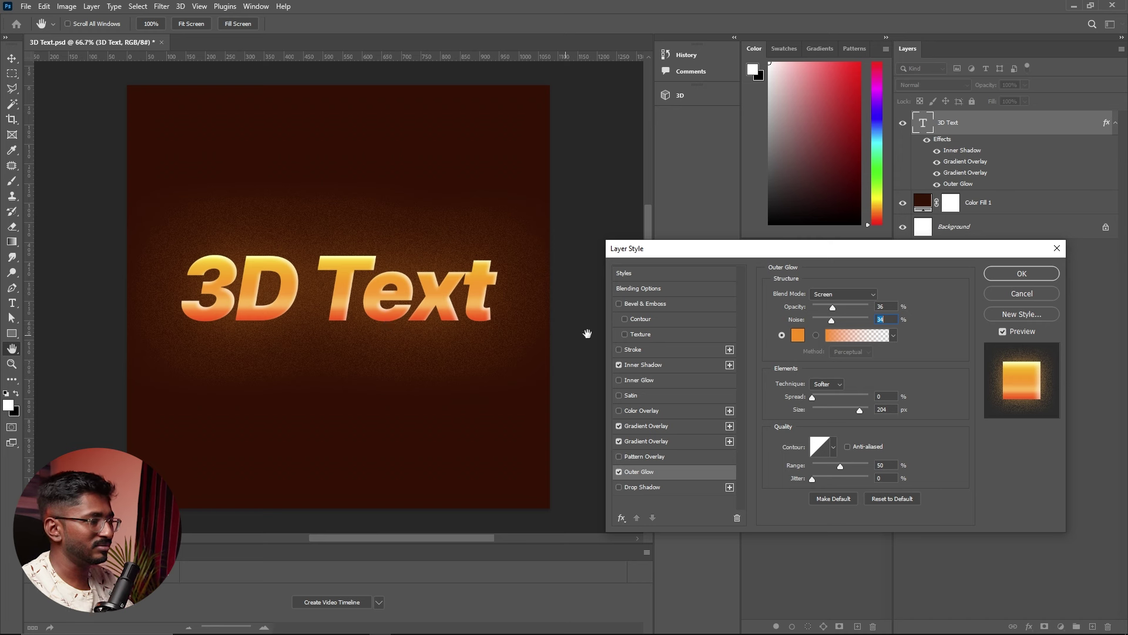
{"action": "left_click_drag", "start_coordinate": [830, 323], "coordinate": [933, 316]}
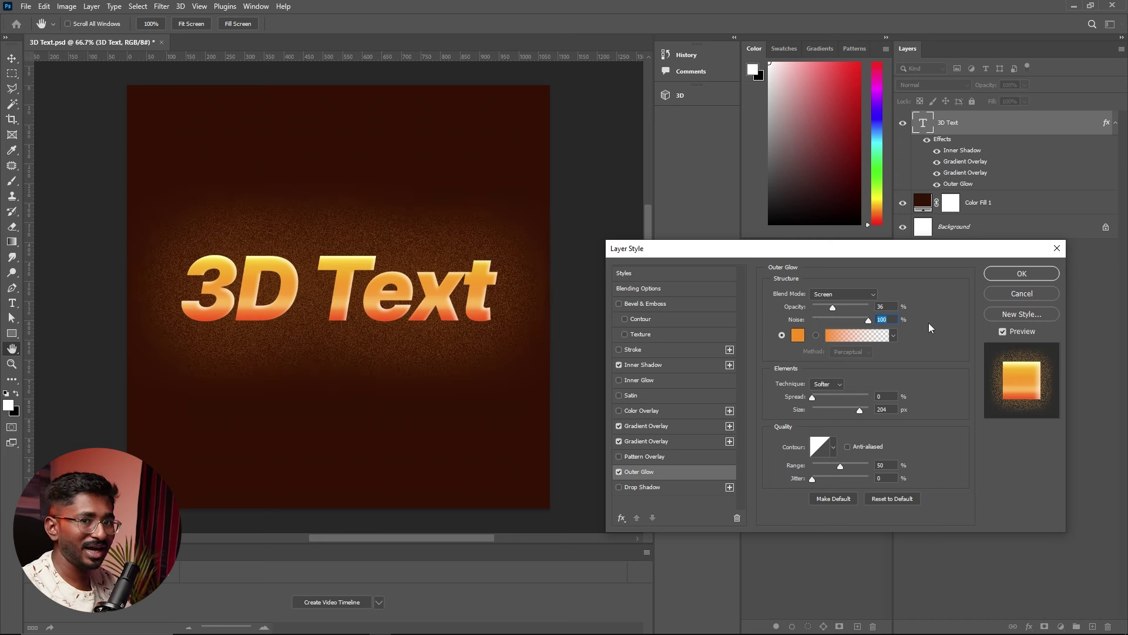
{"action": "left_click_drag", "start_coordinate": [847, 312], "coordinate": [834, 316]}
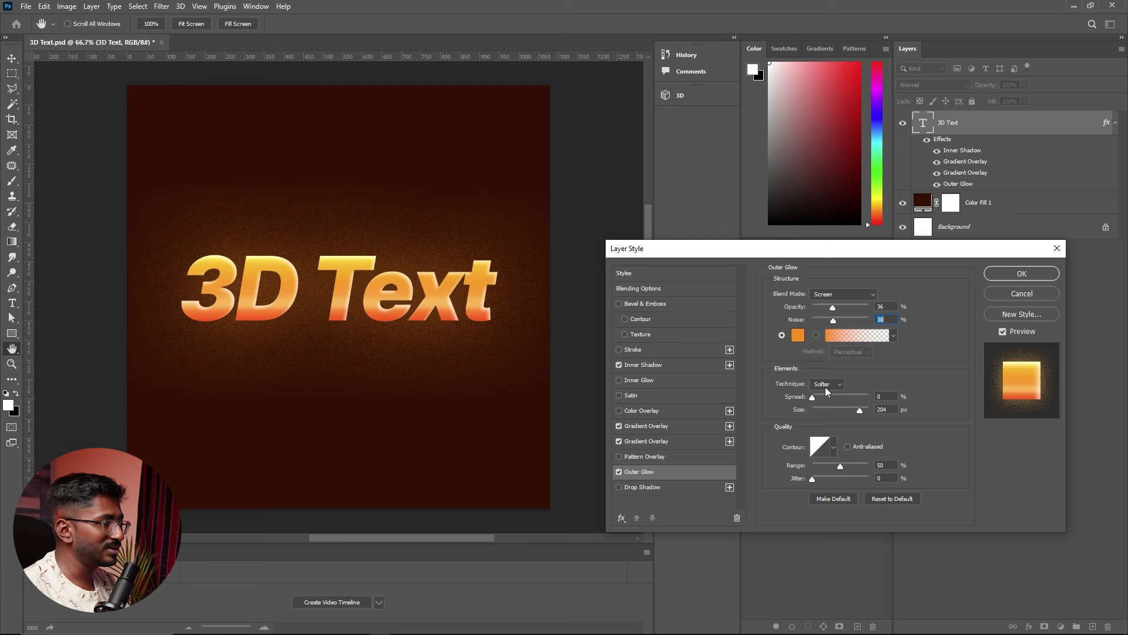
Reduce the outer glow's size to about 84 px, keeping its spread at 0%
{"action": "mouse_move", "coordinate": [819, 396]}
{"action": "left_mouse_down"}
{"action": "mouse_move", "coordinate": [854, 393]}
{"action": "mouse_move", "coordinate": [801, 401]}
{"action": "mouse_move", "coordinate": [836, 413]}
{"action": "mouse_move", "coordinate": [827, 414]}
{"action": "left_mouse_up"}
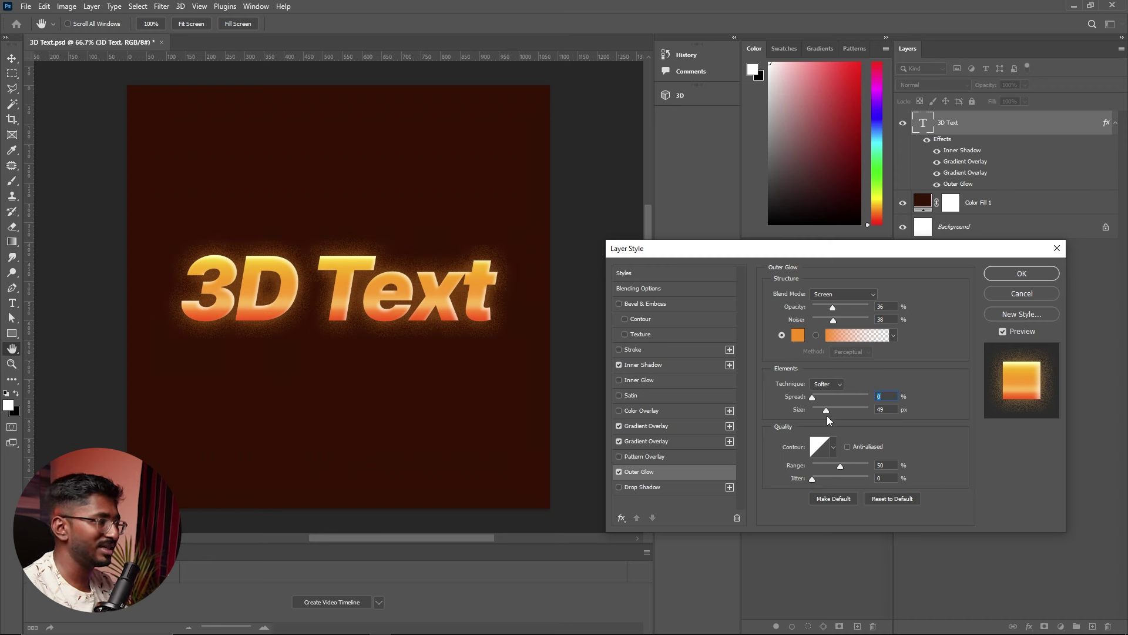
{"action": "left_click_drag", "start_coordinate": [828, 417], "coordinate": [837, 419]}
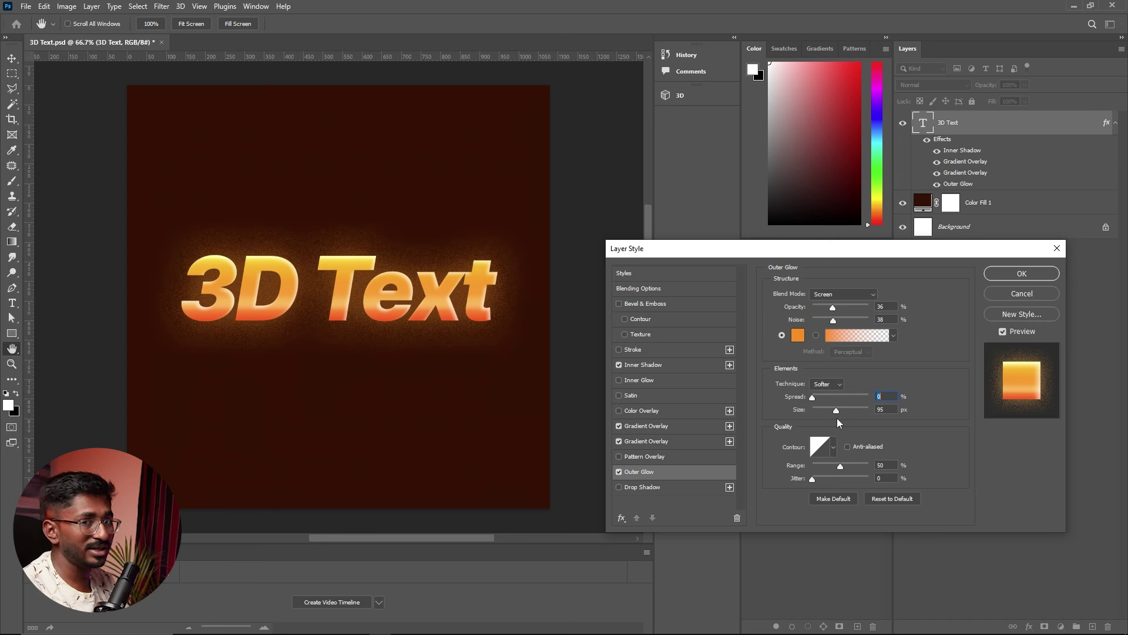
{"action": "left_click_drag", "start_coordinate": [834, 418], "coordinate": [840, 420]}
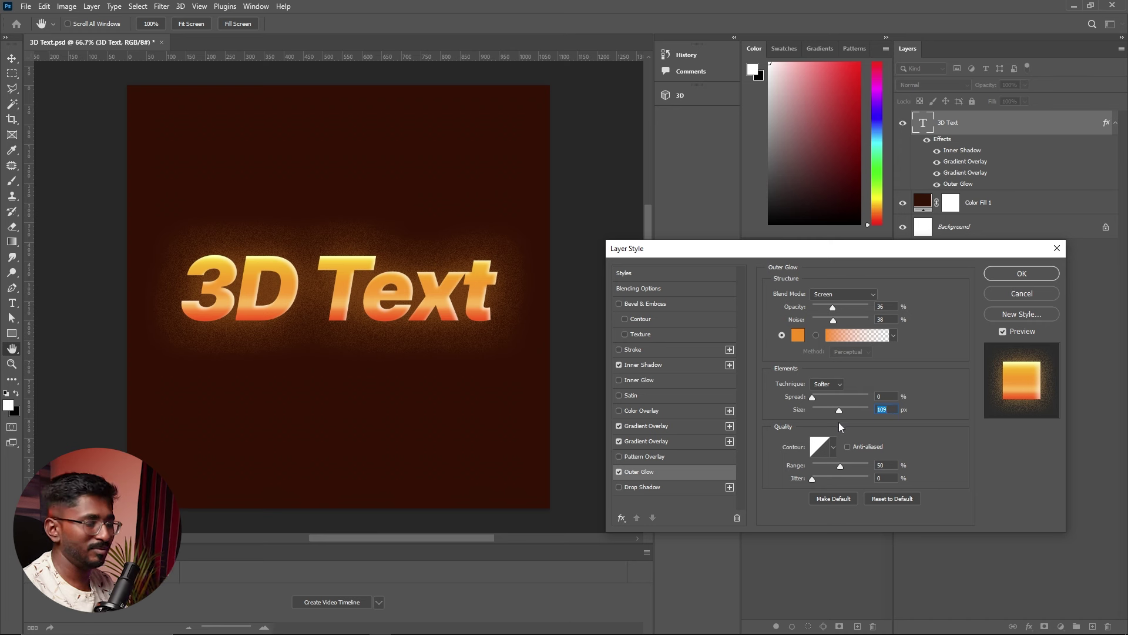
{"action": "left_click_drag", "start_coordinate": [837, 412], "coordinate": [835, 411]}
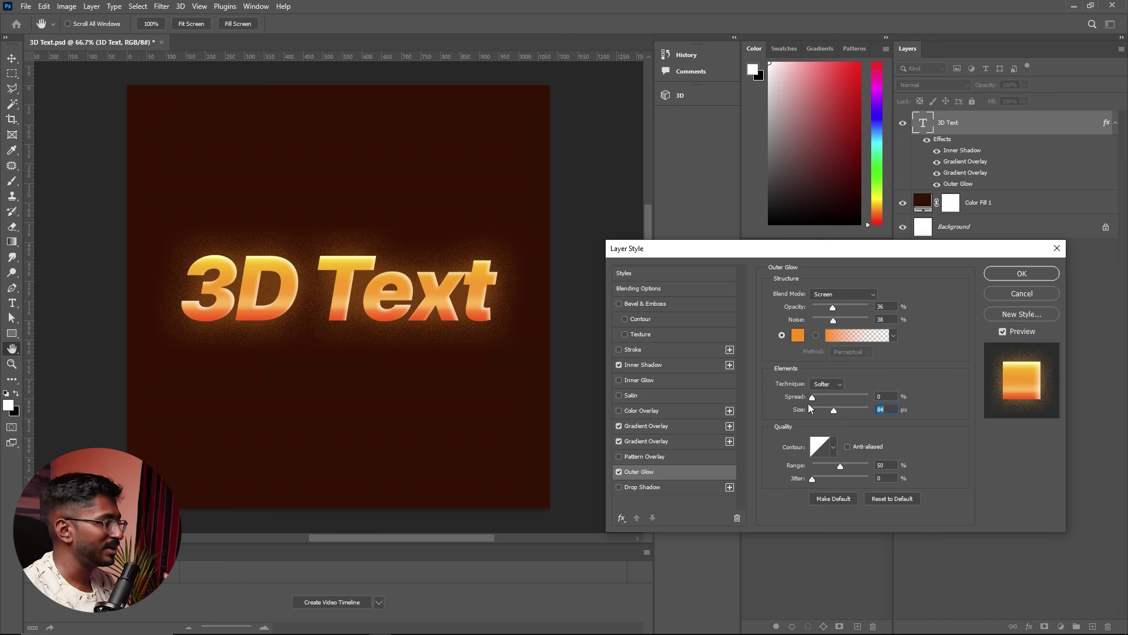
Enable a Drop Shadow on the text and set its color to dark red (6e0606)
{"action": "left_click", "coordinate": [638, 486]}
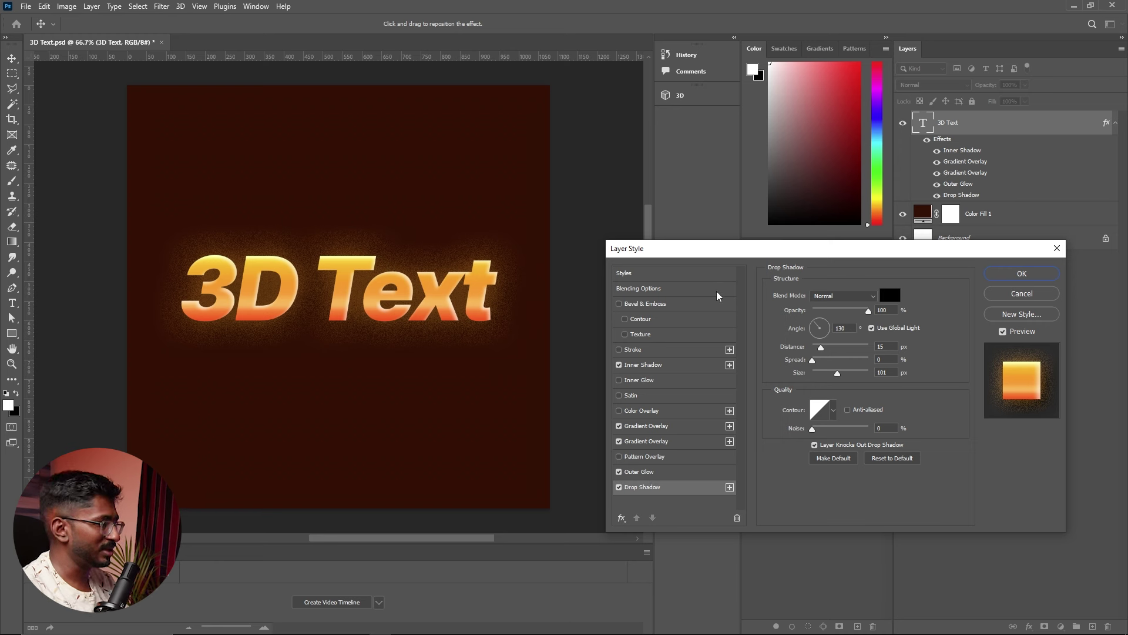
{"action": "left_click", "coordinate": [898, 296]}
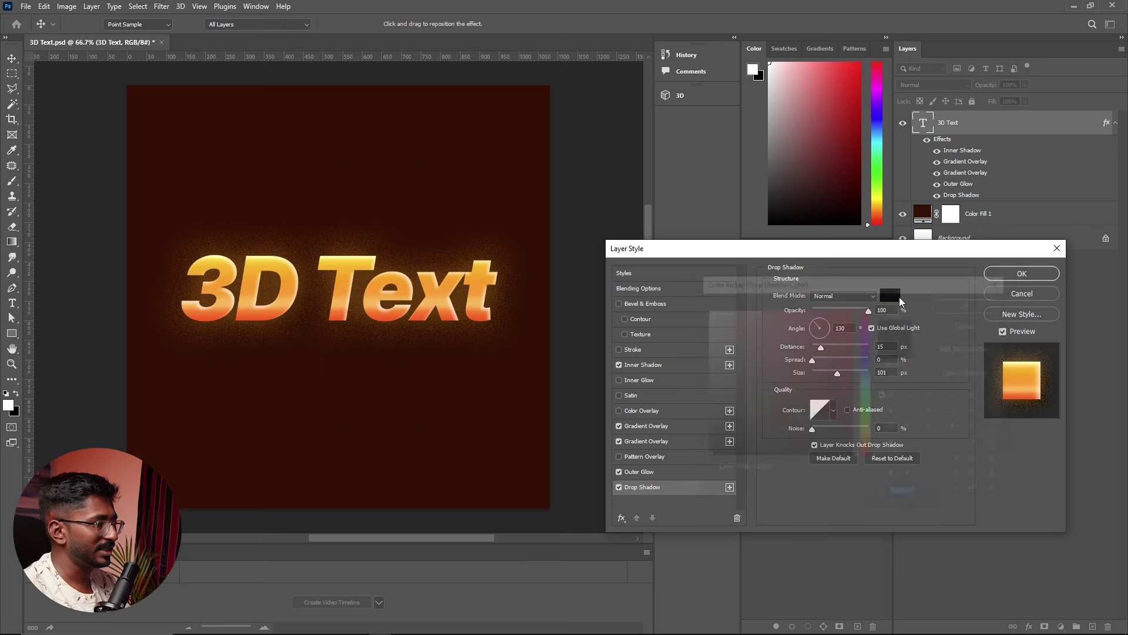
{"action": "mouse_move", "coordinate": [831, 342]}
{"action": "left_mouse_down"}
{"action": "mouse_move", "coordinate": [841, 371]}
{"action": "mouse_move", "coordinate": [832, 374]}
{"action": "left_mouse_up"}
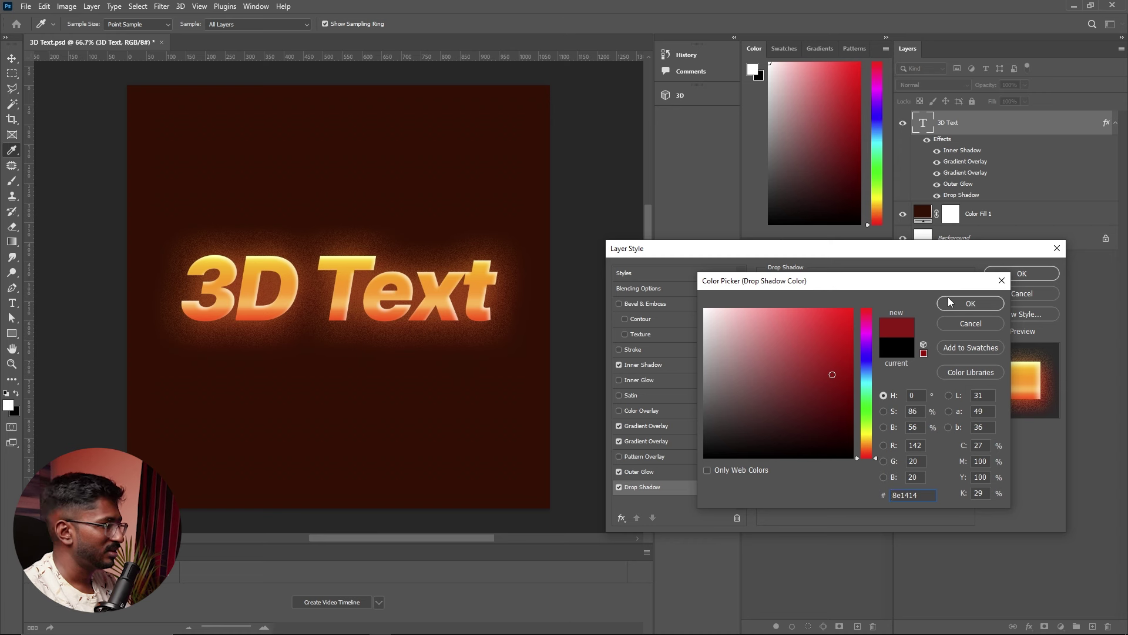
{"action": "mouse_move", "coordinate": [833, 367]}
{"action": "left_mouse_down"}
{"action": "mouse_move", "coordinate": [849, 390]}
{"action": "mouse_move", "coordinate": [810, 393]}
{"action": "mouse_move", "coordinate": [850, 406]}
{"action": "mouse_move", "coordinate": [852, 374]}
{"action": "mouse_move", "coordinate": [845, 393]}
{"action": "left_mouse_up"}
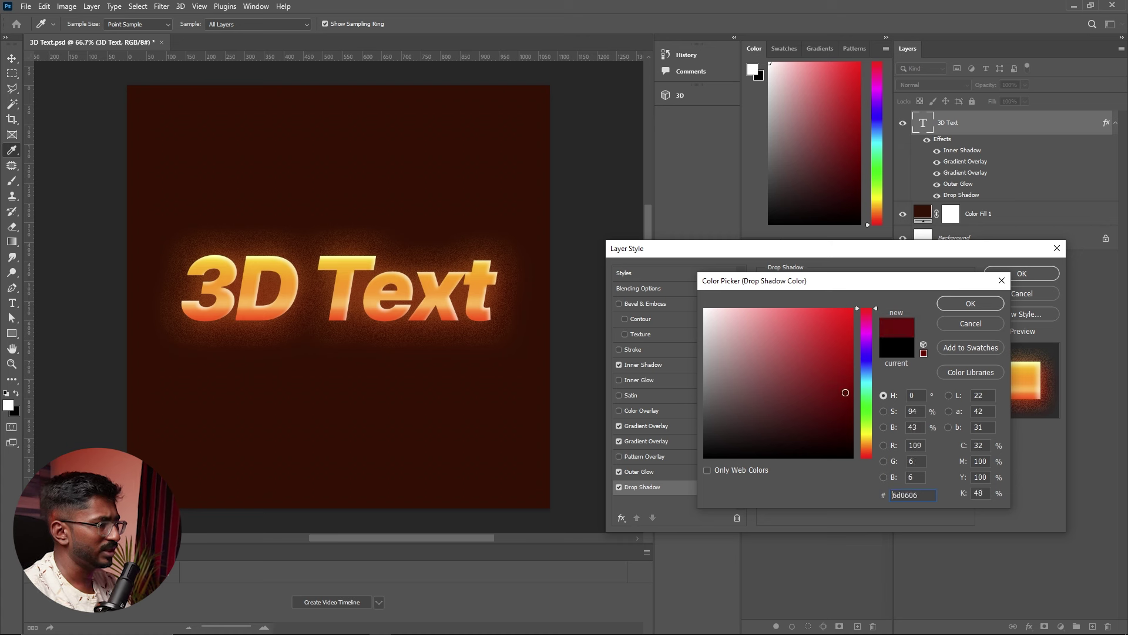
{"action": "left_click", "coordinate": [981, 304]}
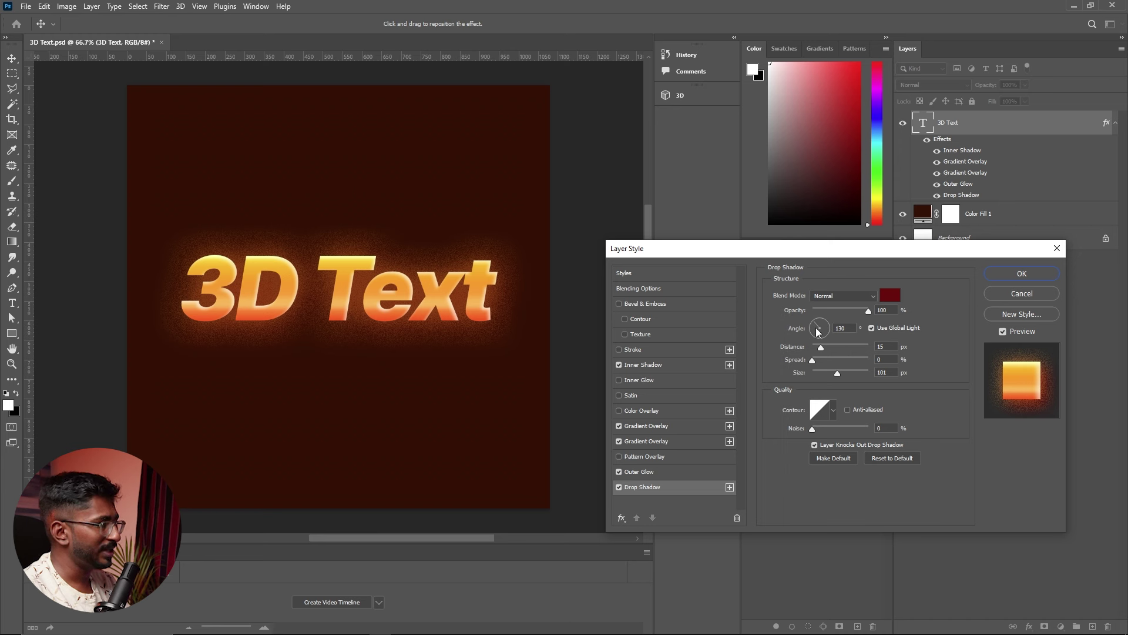
Set the red drop shadow's angle to 90°, size to 0 px and distance to 15 px
{"action": "left_click", "coordinate": [850, 330]}
{"action": "left_click", "coordinate": [819, 323]}
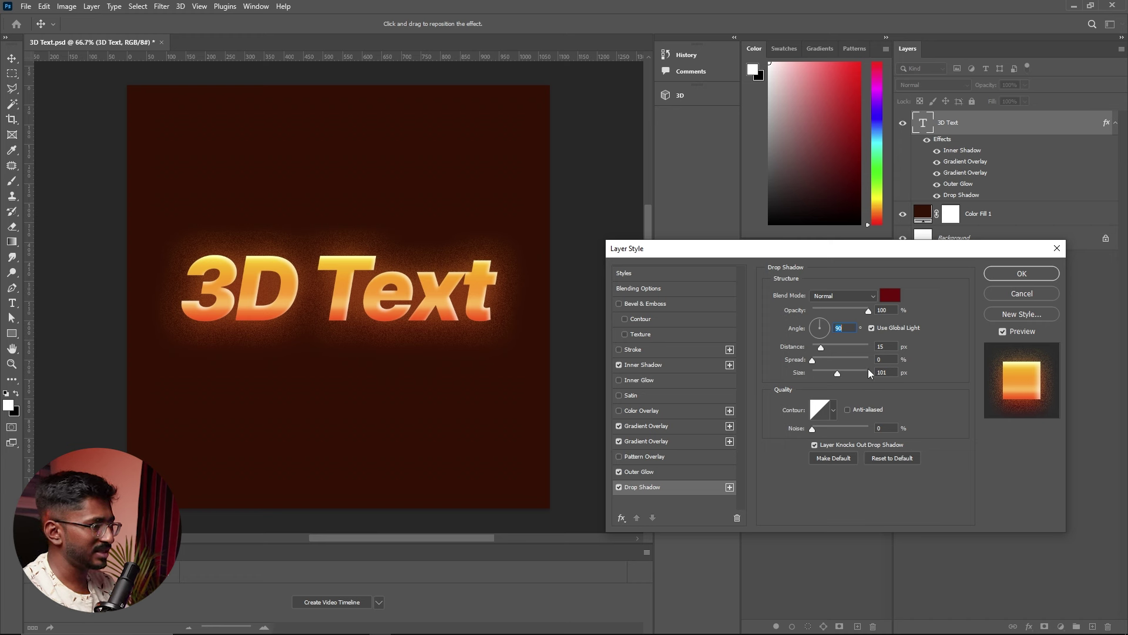
{"action": "left_click_drag", "start_coordinate": [836, 374], "coordinate": [825, 355]}
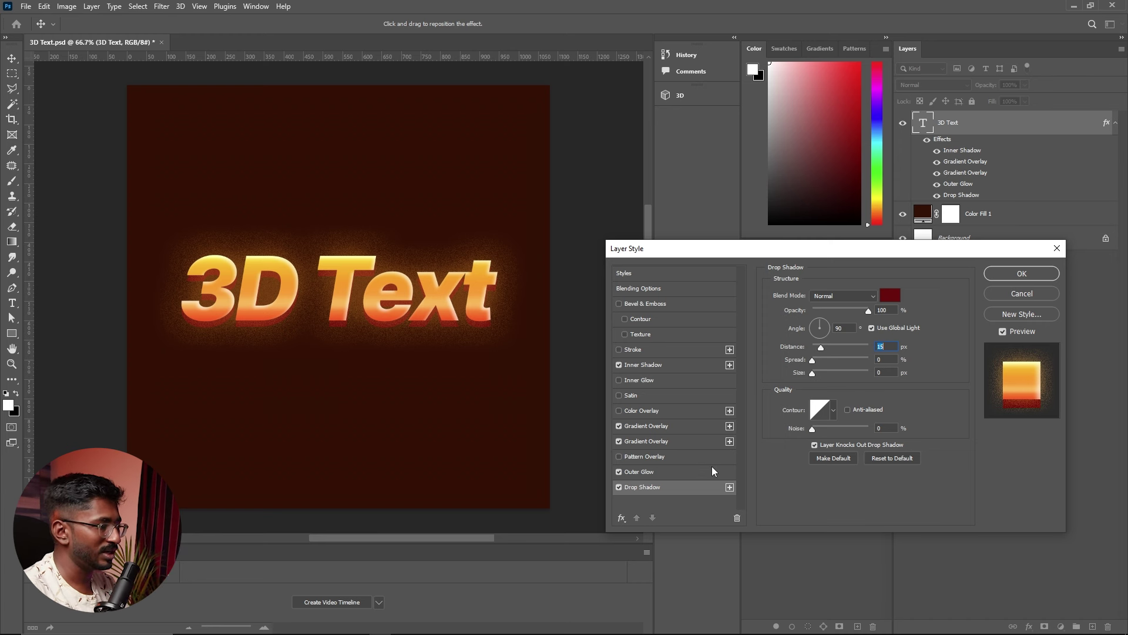
Add a second drop shadow below the red one and change its color to black
{"action": "left_click", "coordinate": [730, 487]}
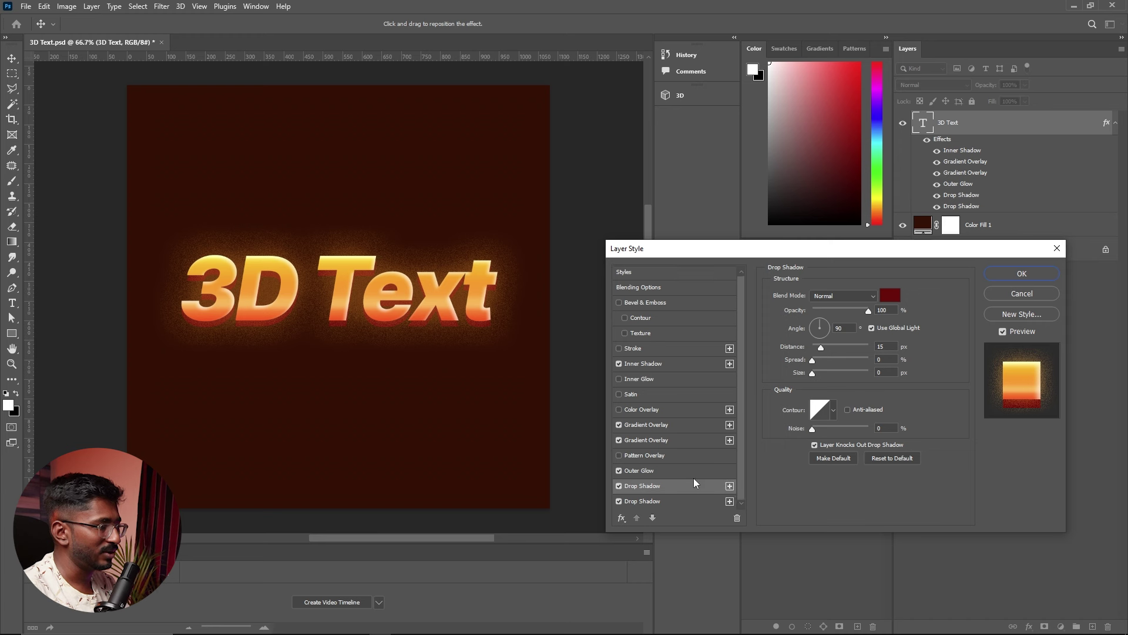
{"action": "left_click", "coordinate": [680, 504]}
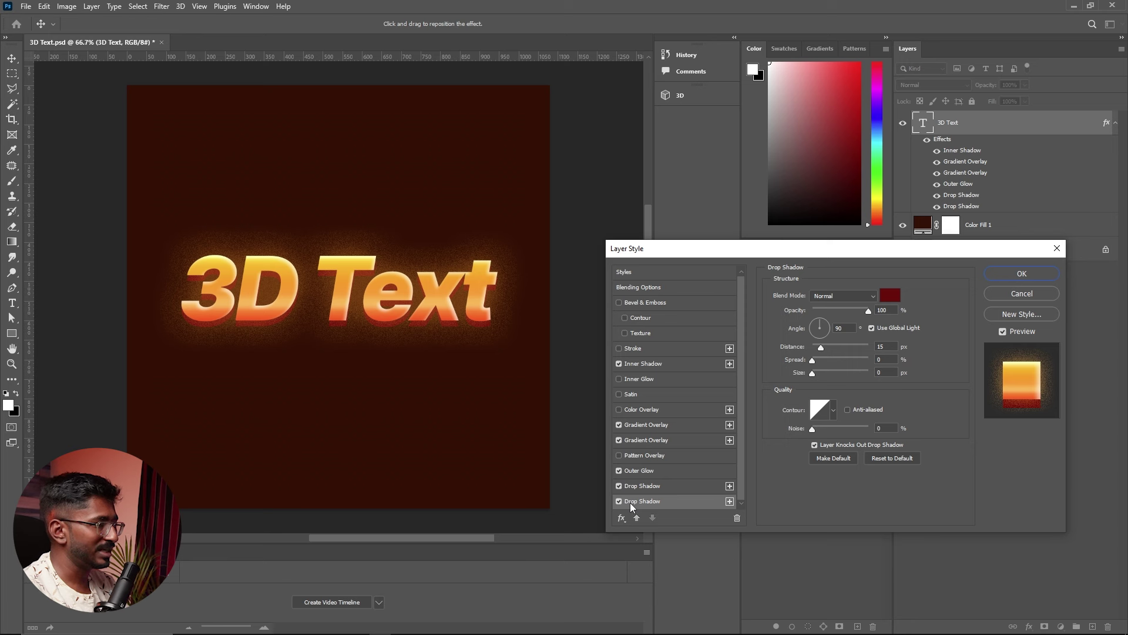
{"action": "left_click", "coordinate": [891, 293]}
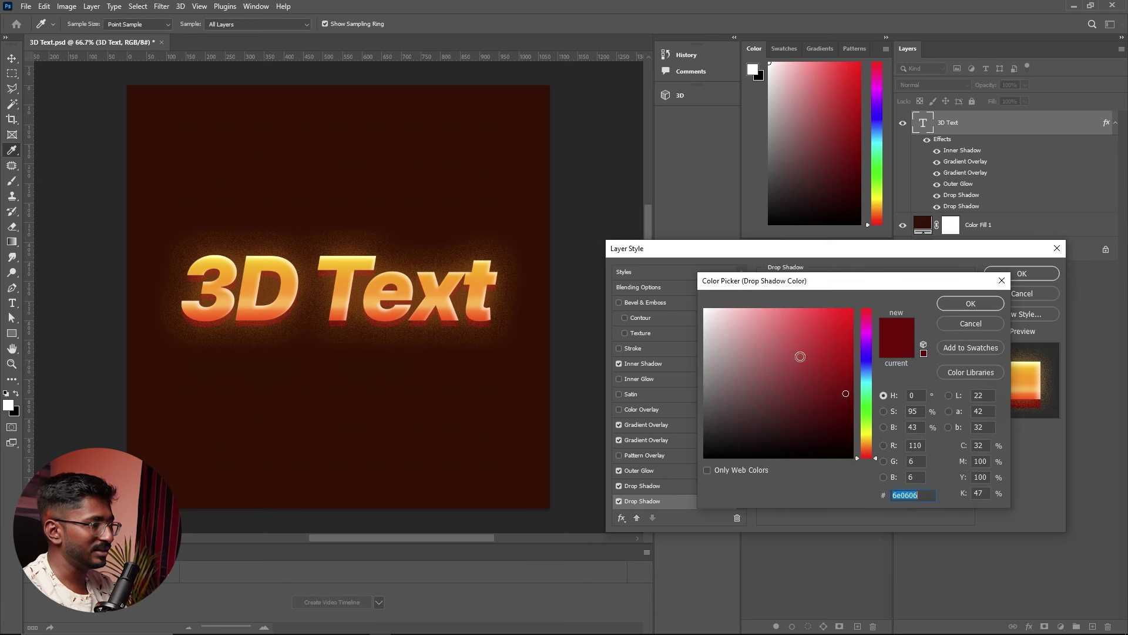
{"action": "left_click", "coordinate": [986, 302]}
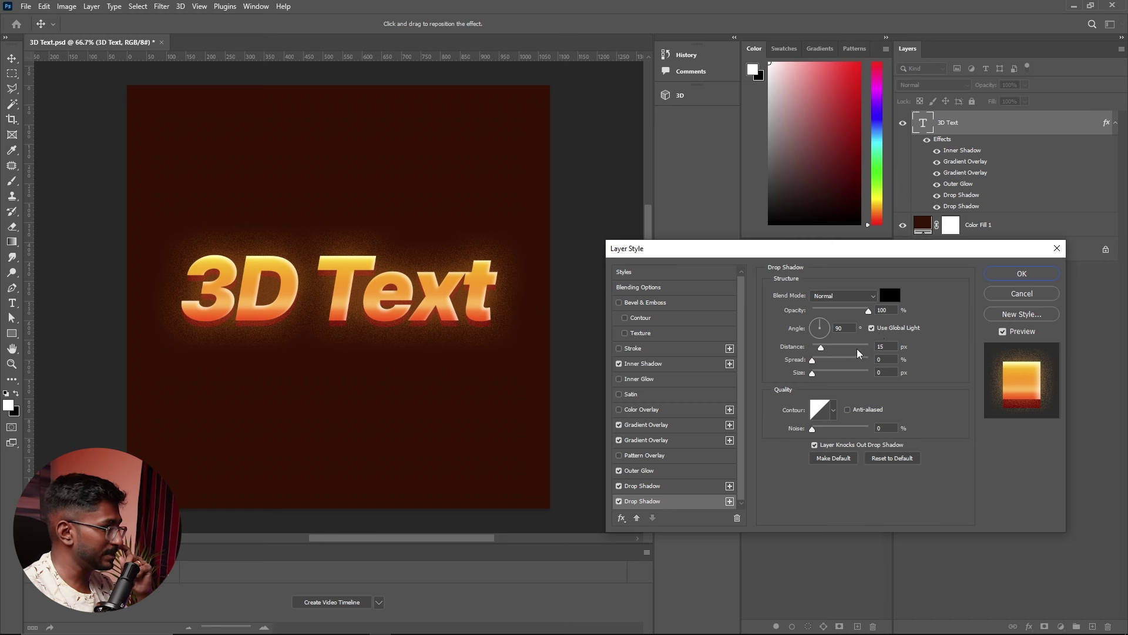
Set the black drop shadow's distance to 30 px and its size to 16 px
{"action": "key", "text": "Tab"}
{"action": "type", "text": "30"}
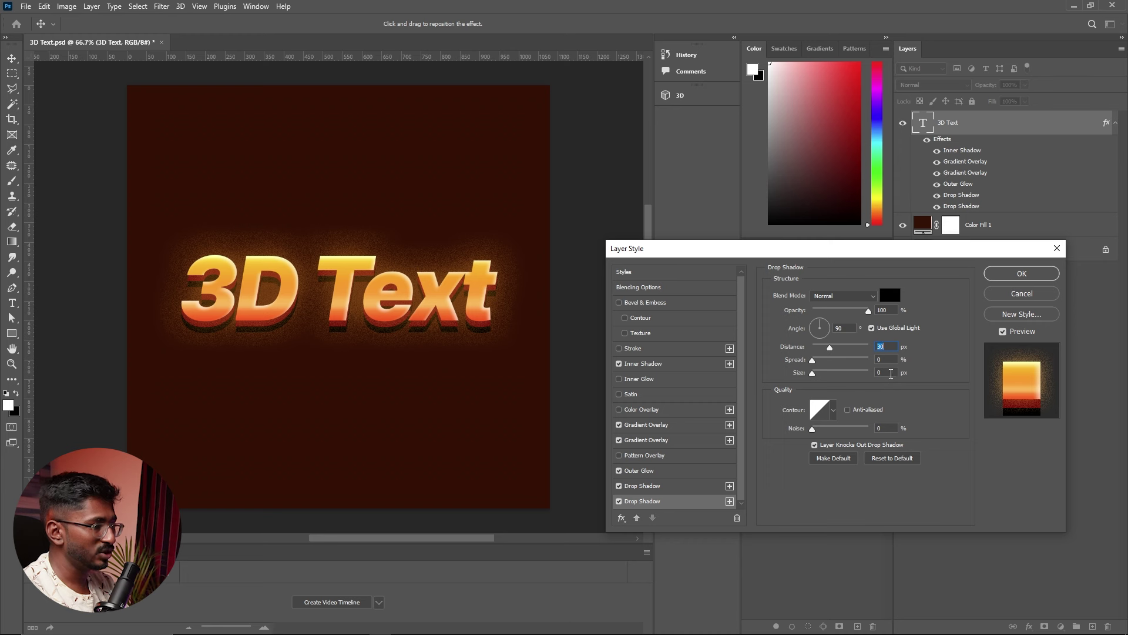
{"action": "left_click", "coordinate": [891, 374]}
{"action": "type", "text": "16"}
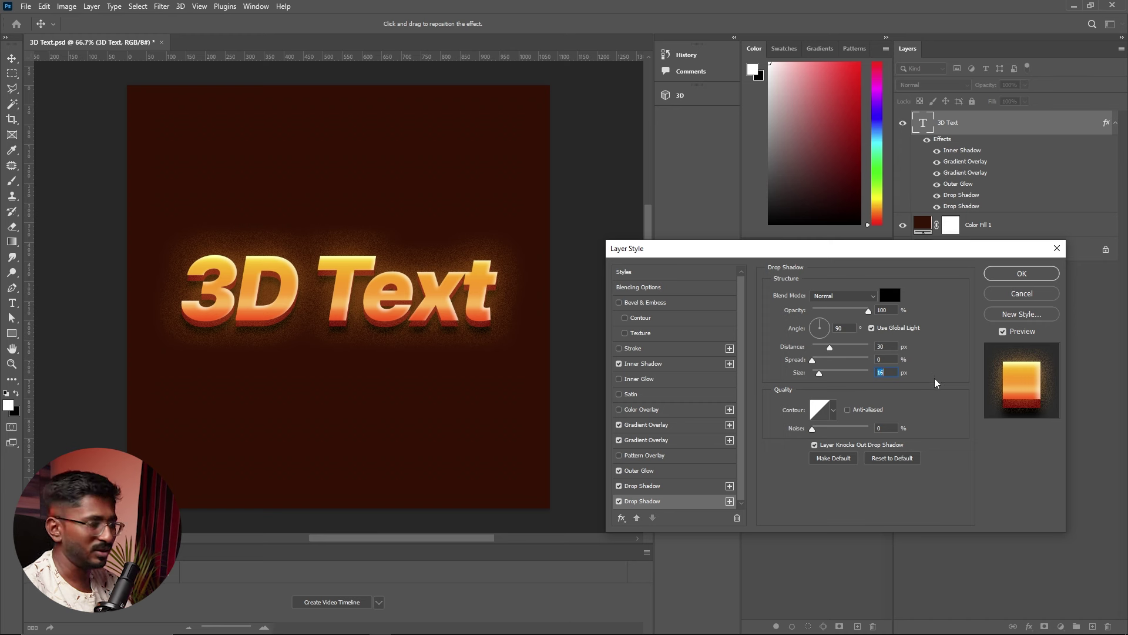
Add a third drop shadow below the others with a distance of 60 px and a size of about 38 px
{"action": "left_click", "coordinate": [729, 501]}
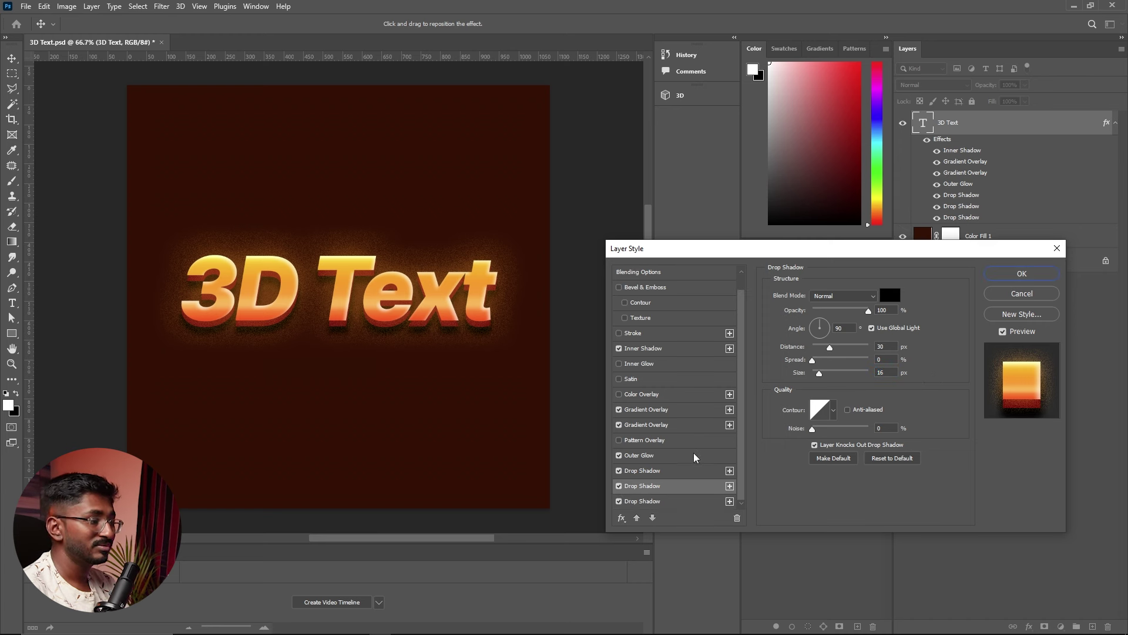
{"action": "left_click", "coordinate": [653, 501]}
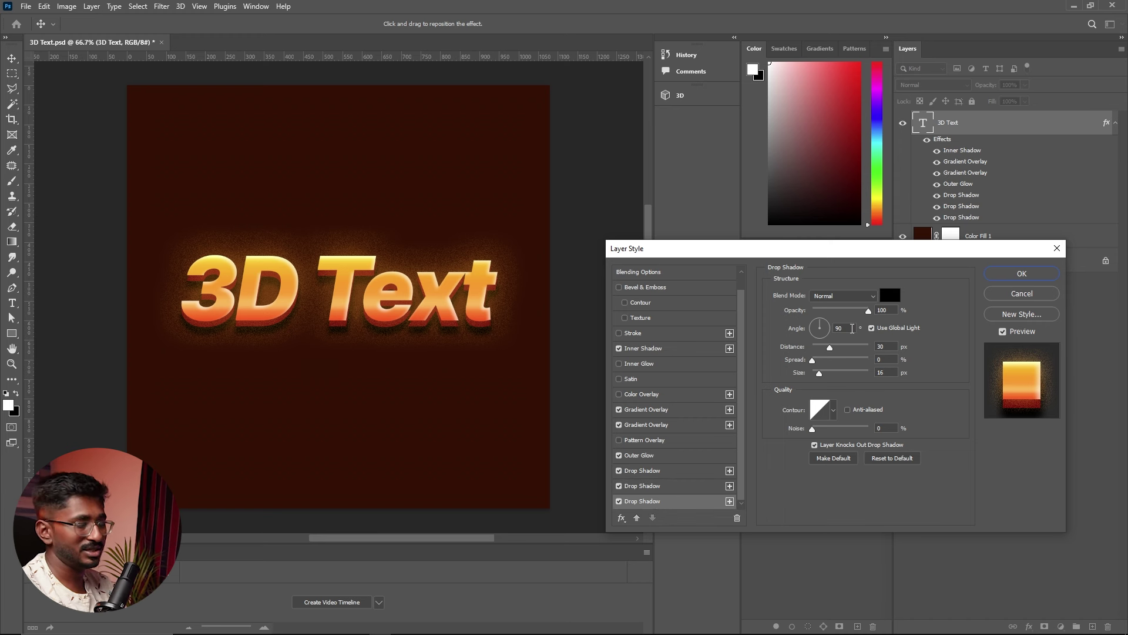
{"action": "left_click", "coordinate": [885, 344]}
{"action": "type", "text": "60"}
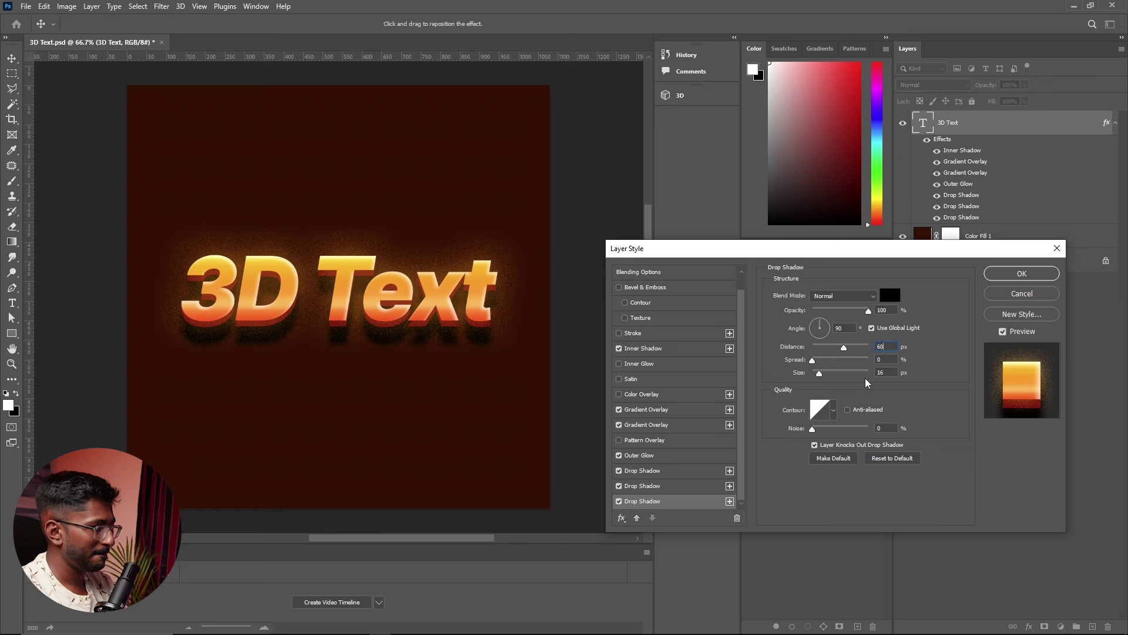
{"action": "type", "text": "25"}
{"action": "left_click_drag", "start_coordinate": [823, 380], "coordinate": [826, 375]}
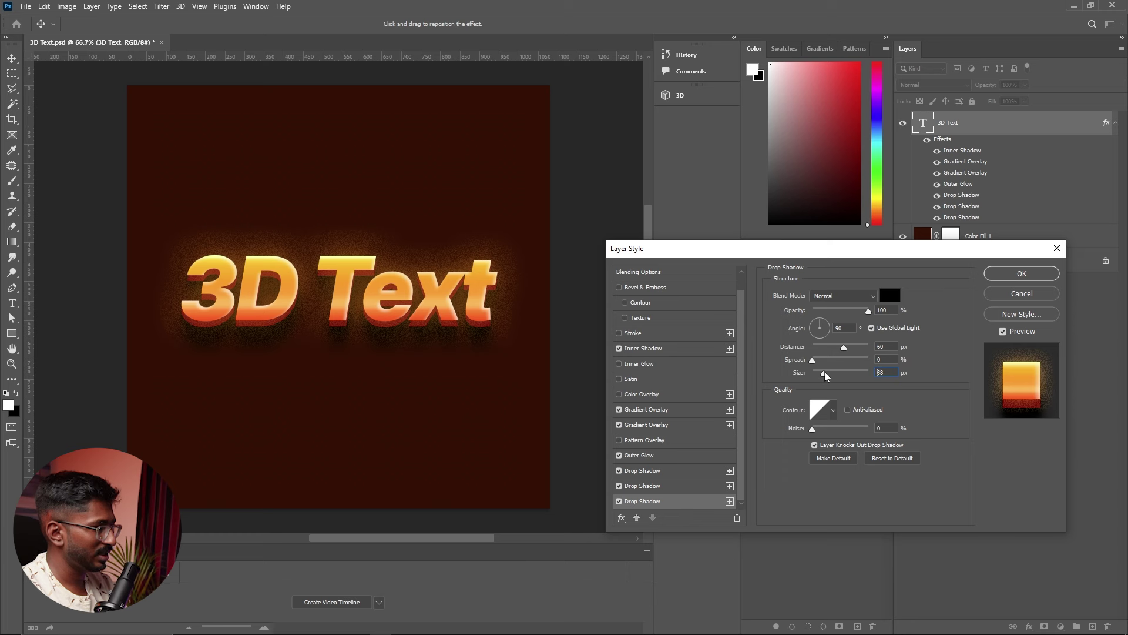